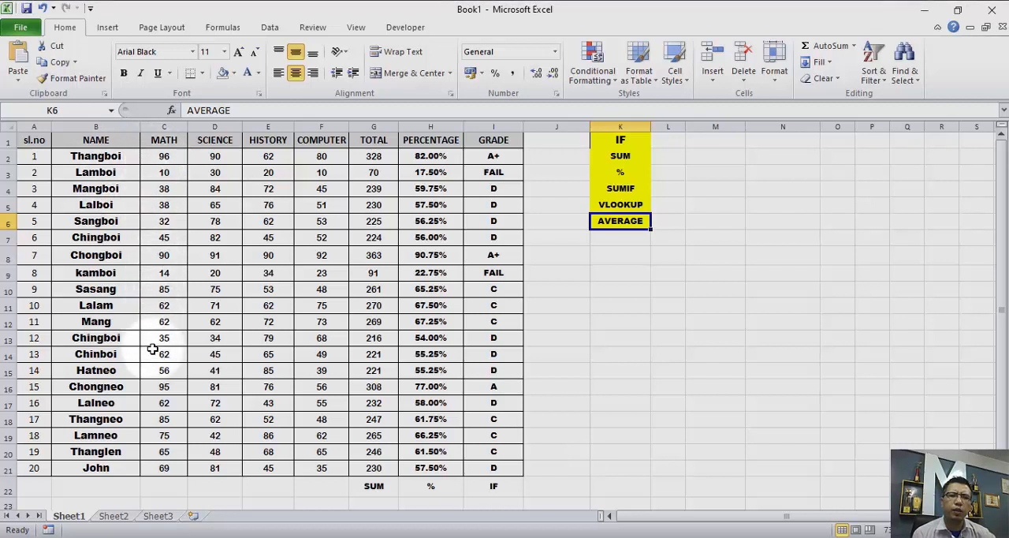
- Calculate the average of the MATH marks in cell C22 with the formula =AVERAGE(C4:C21)
{"action": "left_click_drag", "start_coordinate": [147, 156], "coordinate": [181, 467]}
{"action": "scroll", "coordinate": [177, 467], "scroll_direction": "down", "scroll_amount": 1}
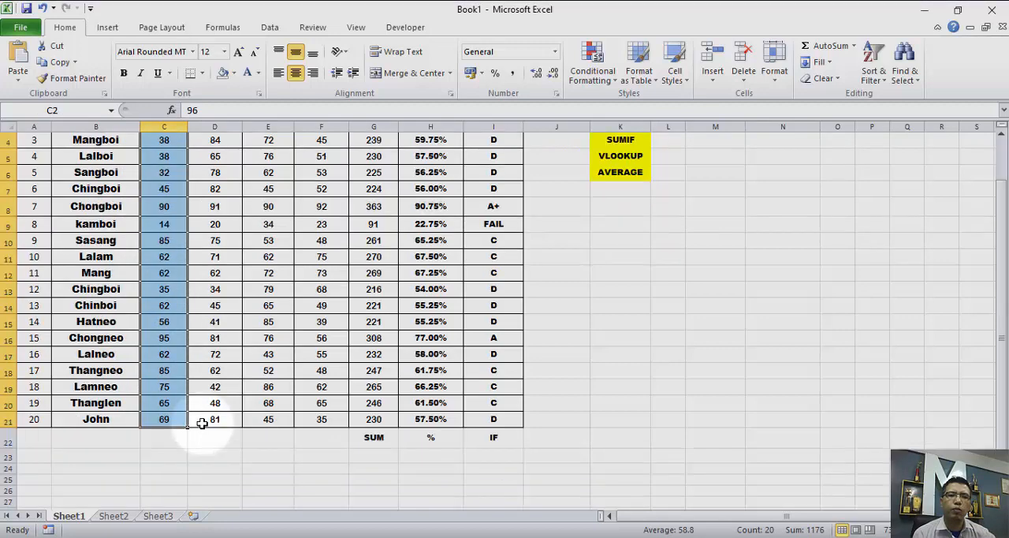
{"action": "scroll", "coordinate": [196, 419], "scroll_direction": "up", "scroll_amount": 1}
{"action": "scroll", "coordinate": [163, 438], "scroll_direction": "down", "scroll_amount": 1}
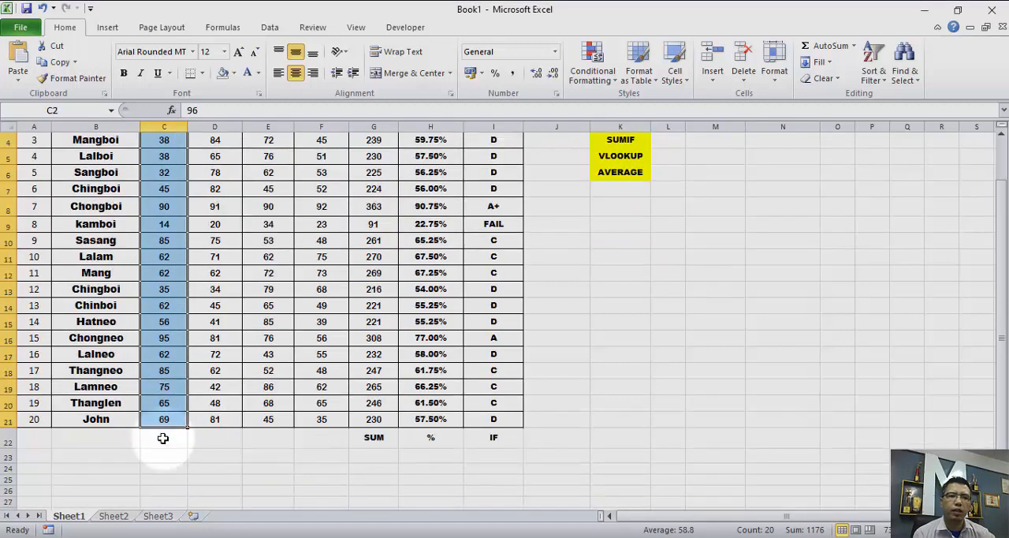
{"action": "left_click", "coordinate": [162, 437]}
{"action": "mouse_move", "coordinate": [233, 535]}
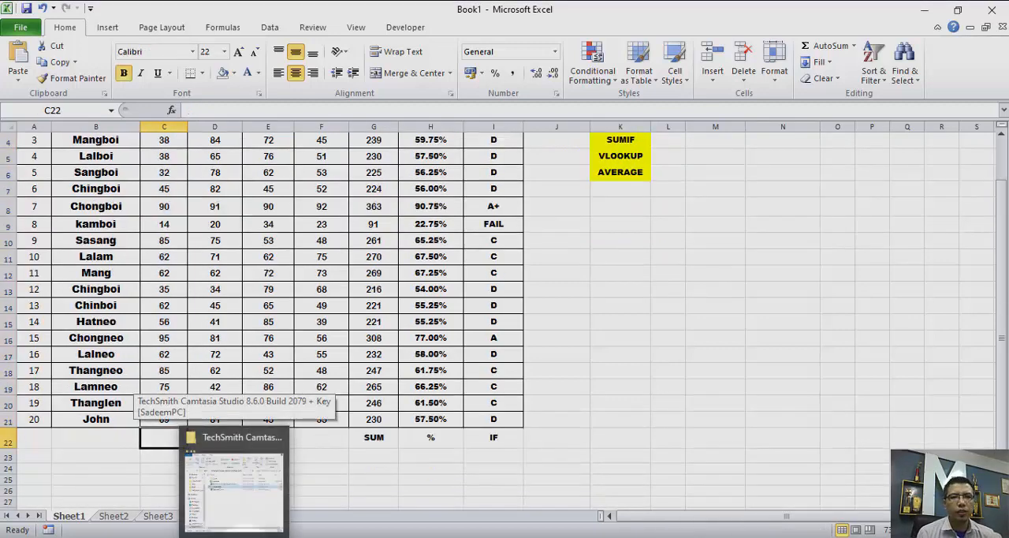
{"action": "type", "text": "="}
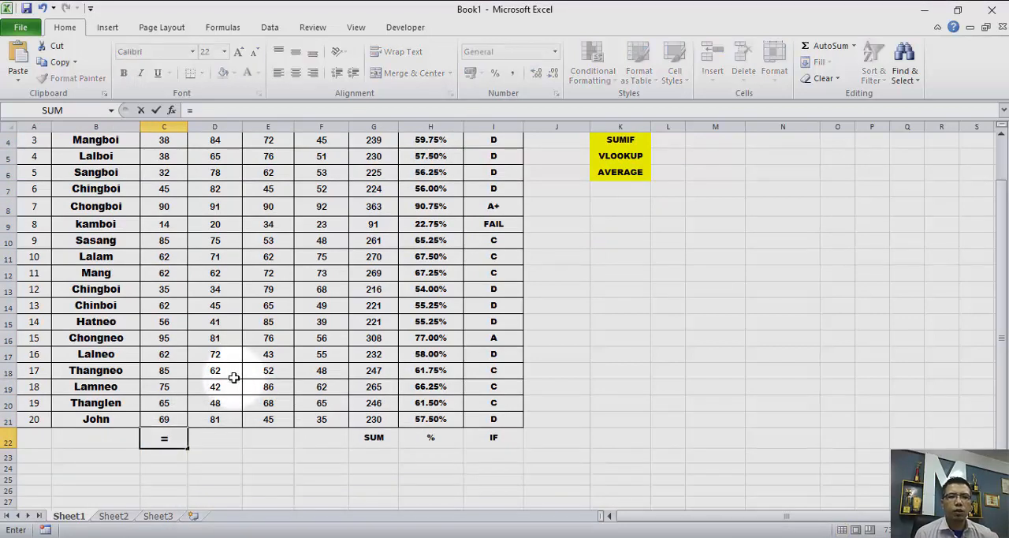
{"action": "type", "text": "a"}
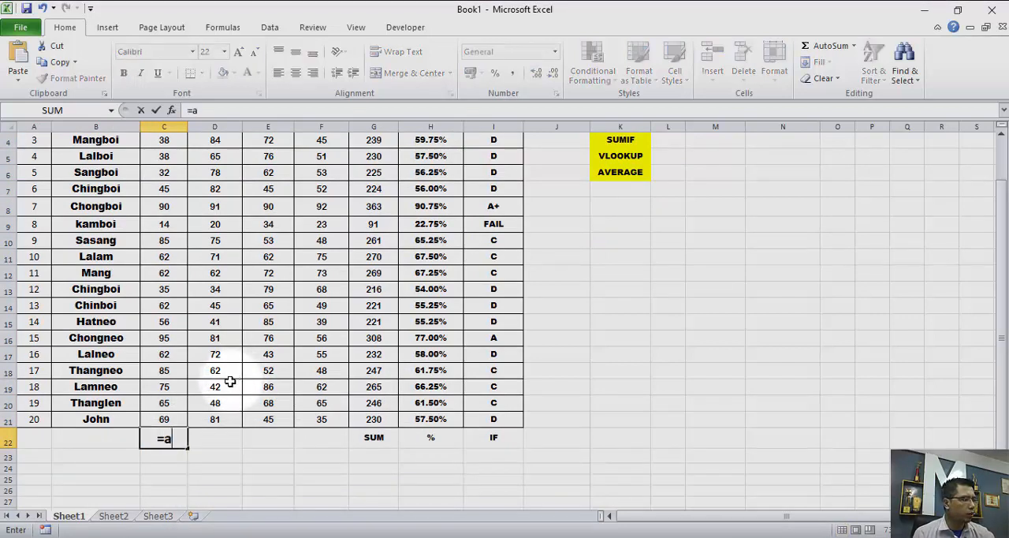
{"action": "type", "text": "v"}
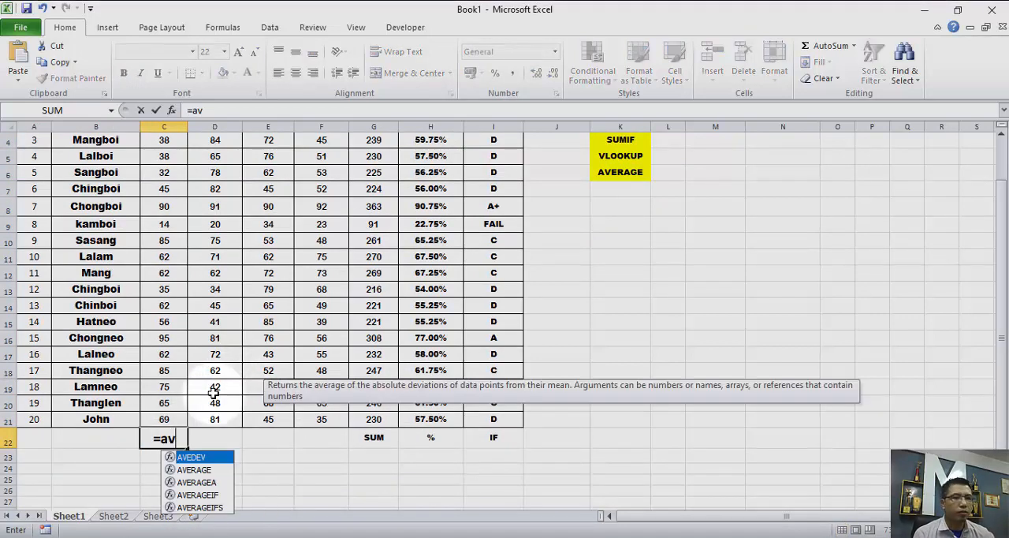
{"action": "double_click", "coordinate": [203, 470]}
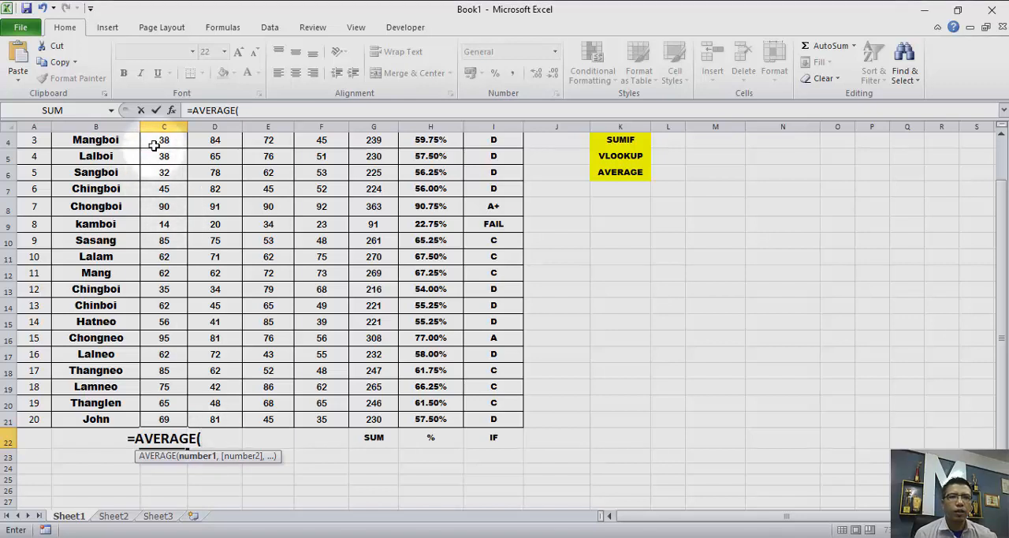
{"action": "left_click_drag", "start_coordinate": [153, 140], "coordinate": [162, 420]}
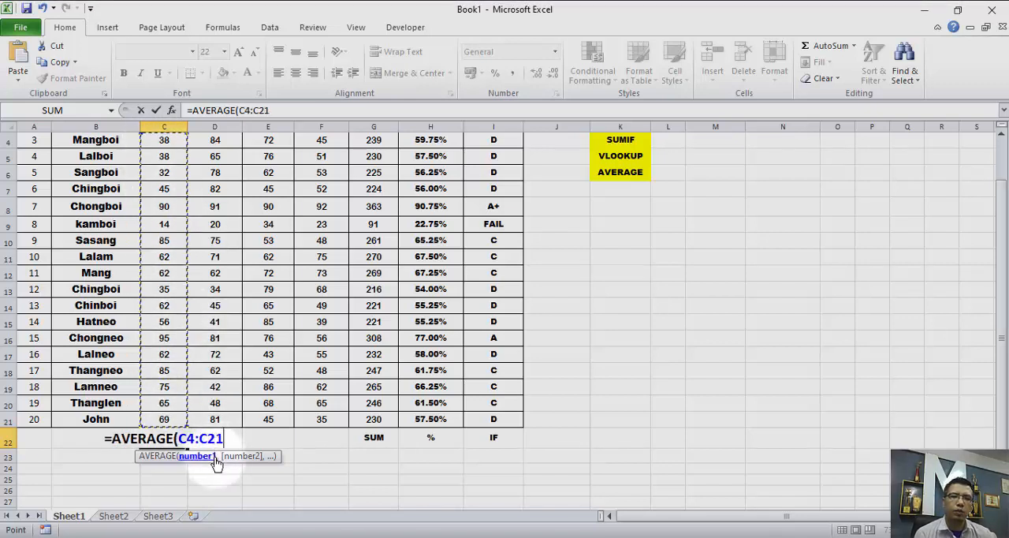
{"action": "key", "text": "Return"}
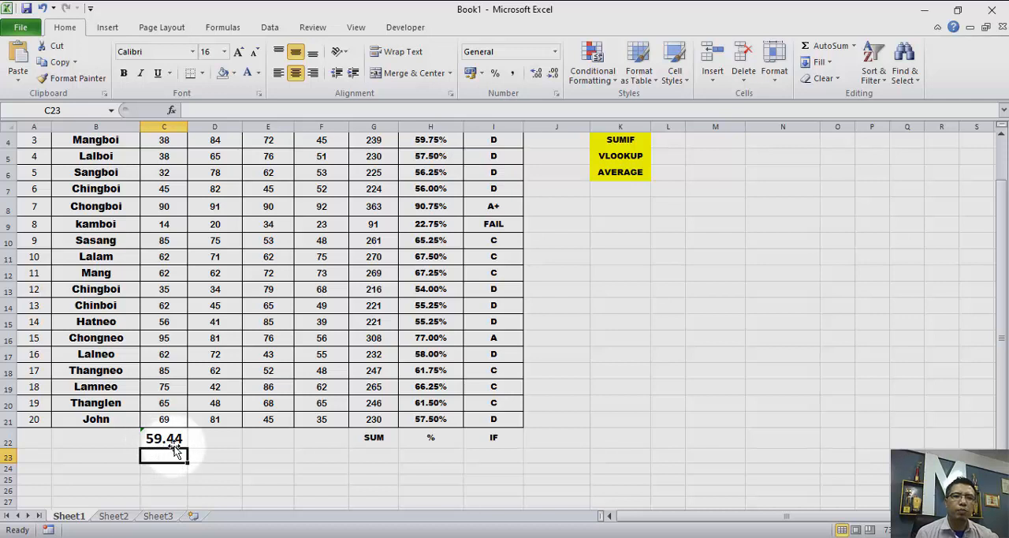
- Fill the average formula from C22 across to F22 for the SCIENCE, HISTORY and COMPUTER columns
{"action": "scroll", "coordinate": [154, 296], "scroll_direction": "up", "scroll_amount": 1}
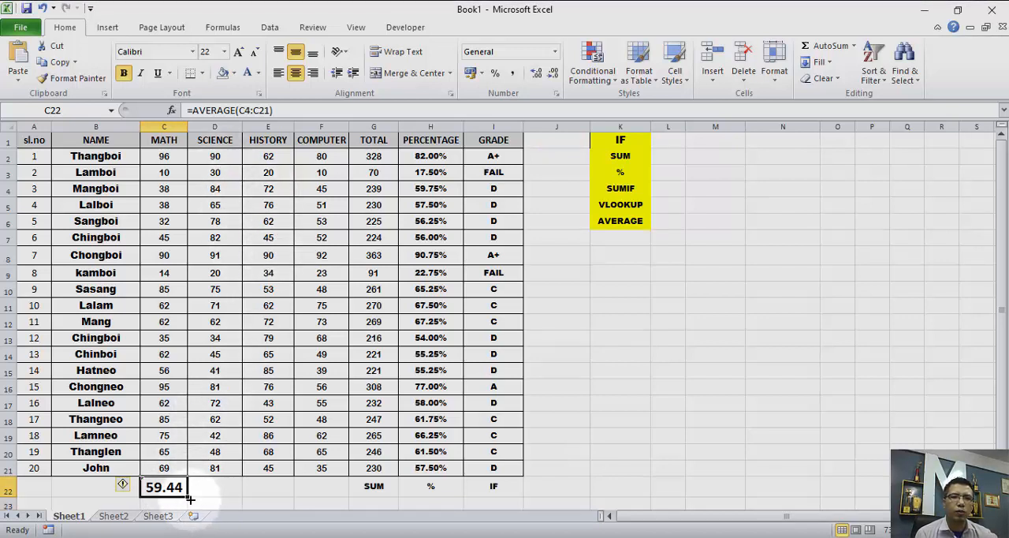
{"action": "left_click_drag", "start_coordinate": [186, 495], "coordinate": [341, 500]}
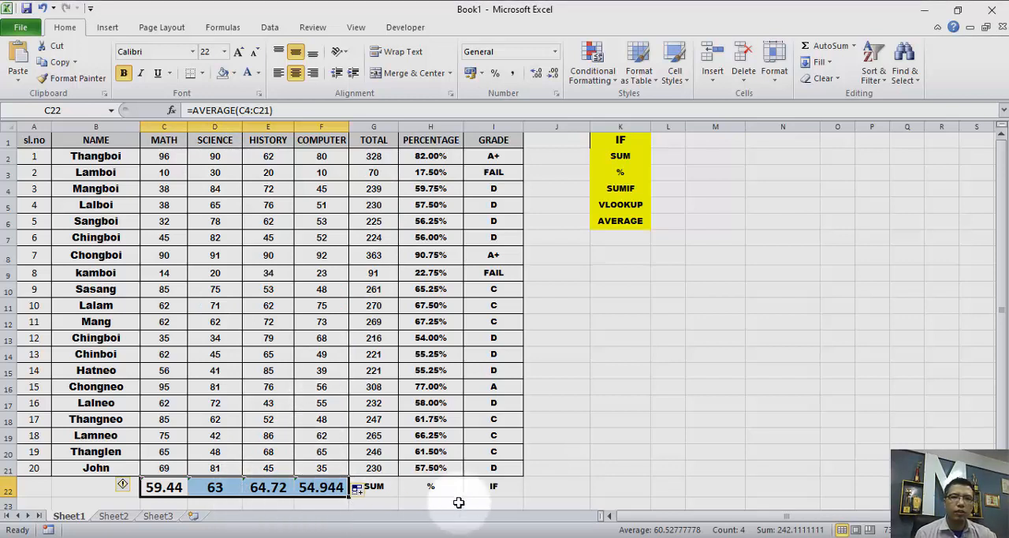
{"action": "left_click", "coordinate": [563, 355]}
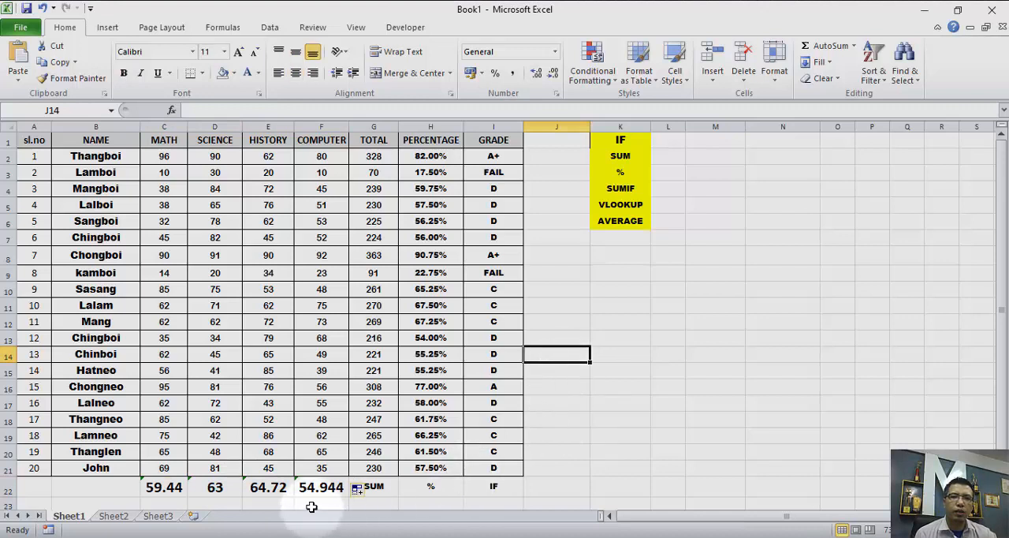
{"action": "left_click", "coordinate": [627, 261]}
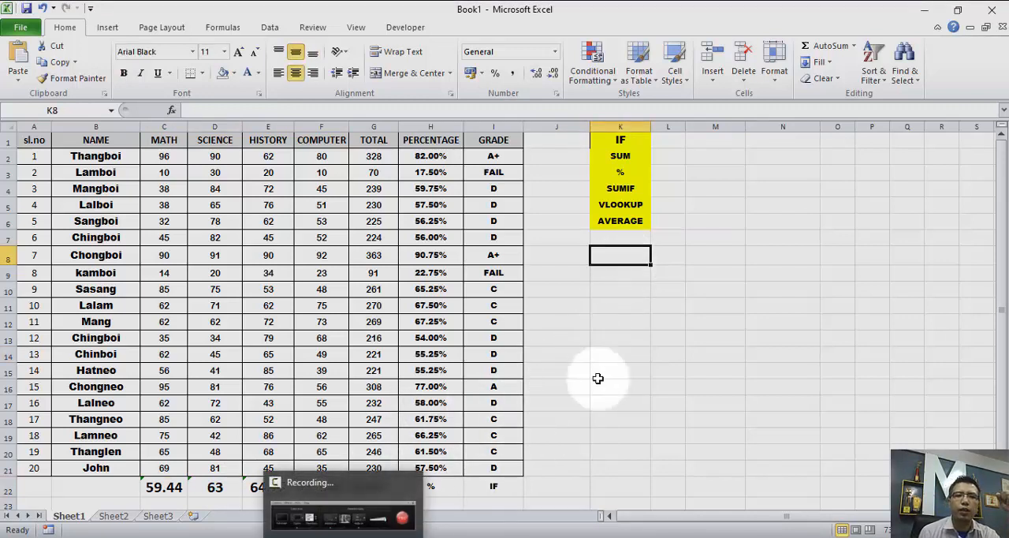
{"action": "scroll", "coordinate": [391, 392], "scroll_direction": "down", "scroll_amount": 1}
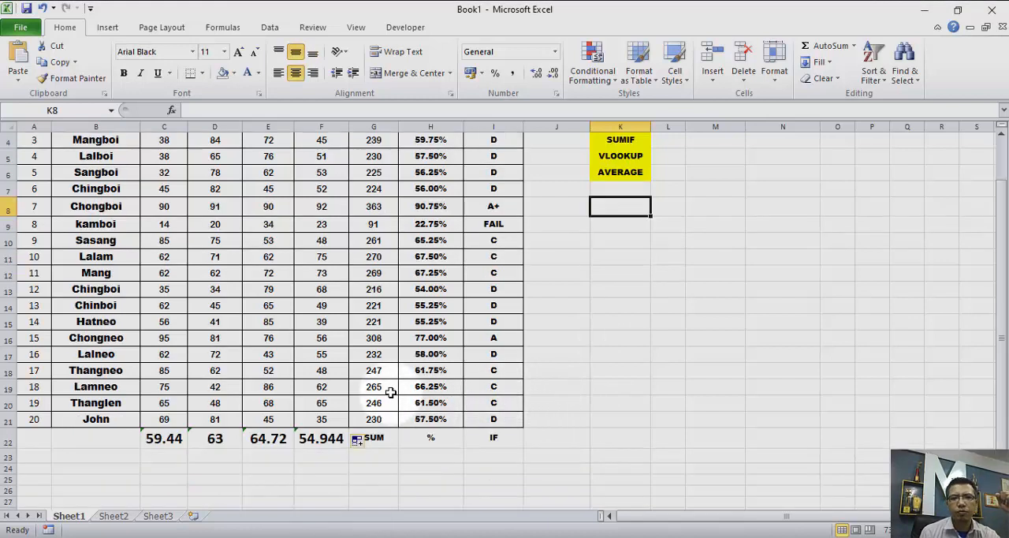
{"action": "left_click", "coordinate": [623, 159]}
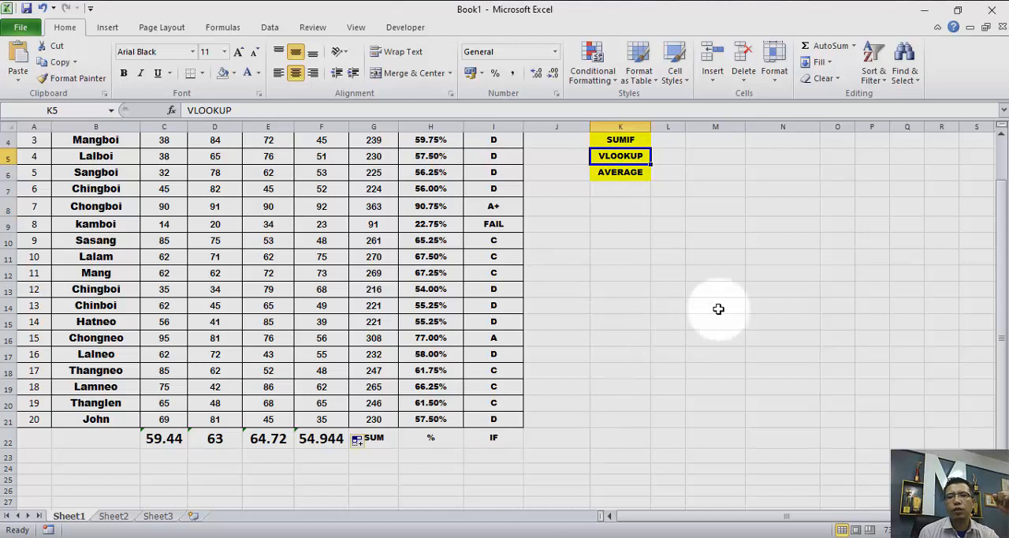
{"action": "scroll", "coordinate": [521, 407], "scroll_direction": "up", "scroll_amount": 1}
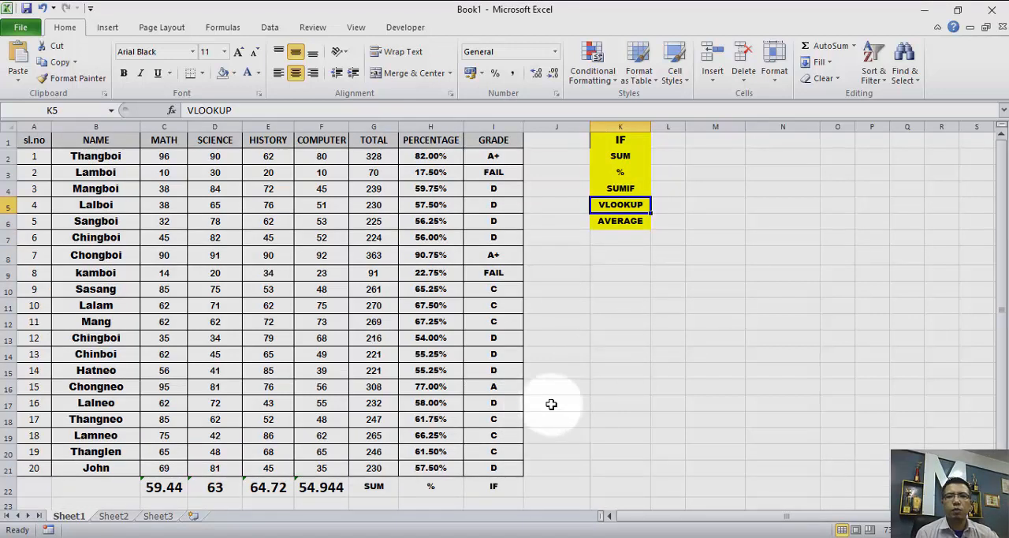
- Enter the formula =VLOOKUP(N12,A1:C21,2) in cell N16 to look up a student's name by serial number
{"action": "left_click", "coordinate": [757, 386]}
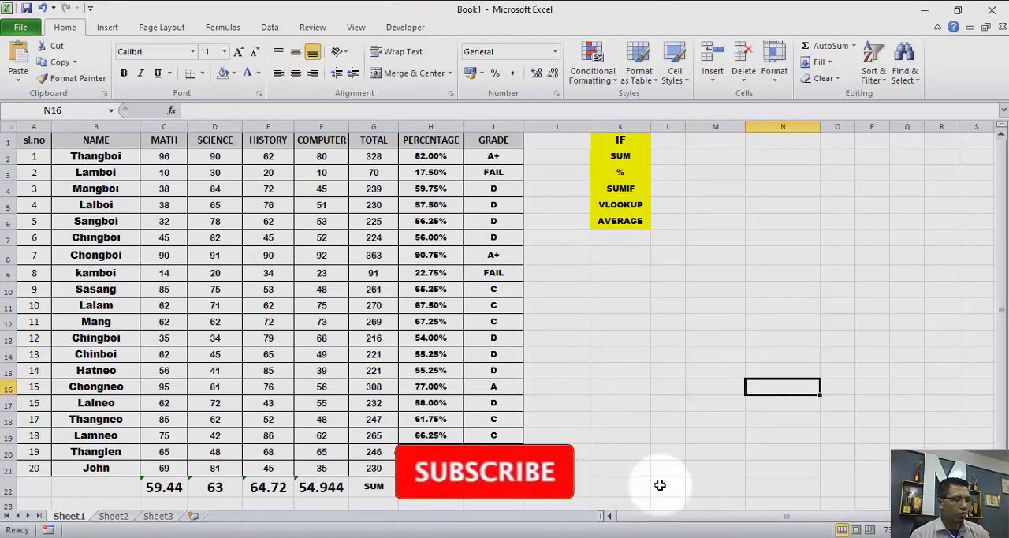
{"action": "type", "text": "="}
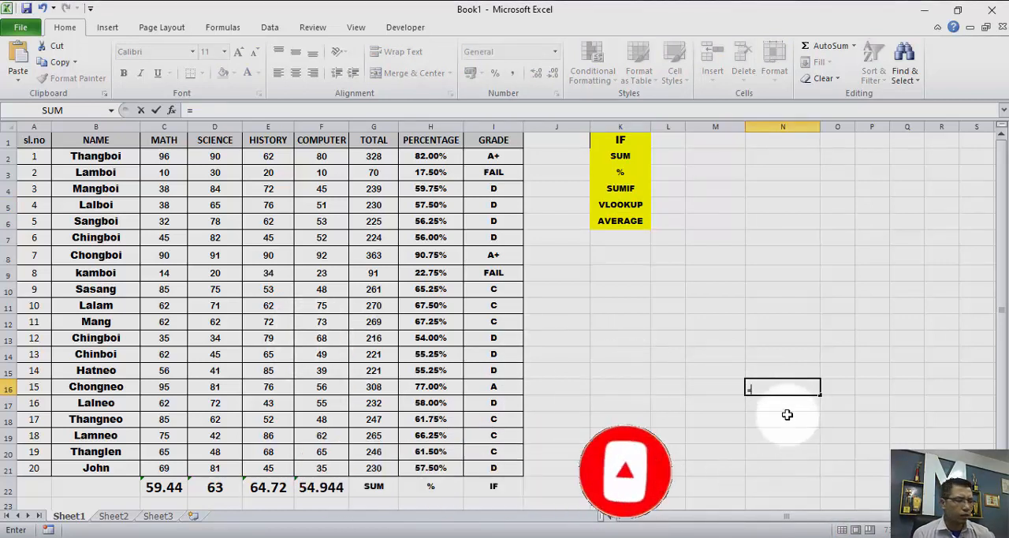
{"action": "type", "text": "l"}
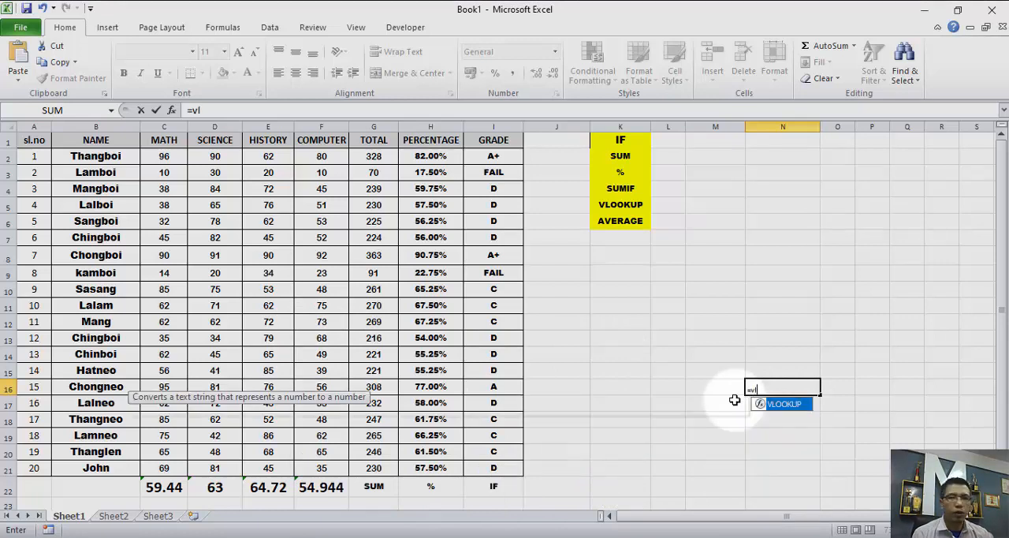
{"action": "double_click", "coordinate": [786, 404]}
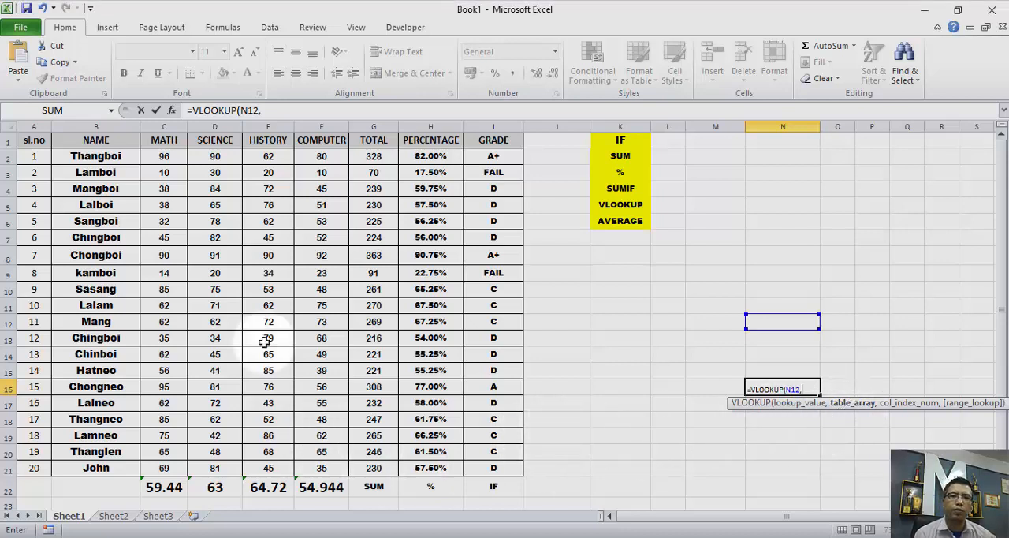
{"action": "left_click_drag", "start_coordinate": [23, 136], "coordinate": [180, 471]}
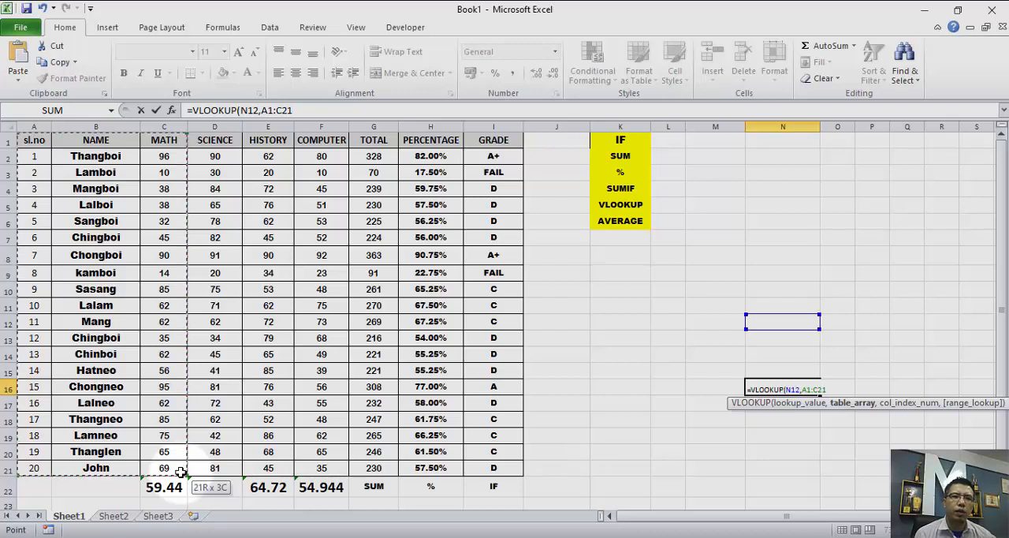
{"action": "left_click_drag", "start_coordinate": [180, 471], "coordinate": [180, 472]}
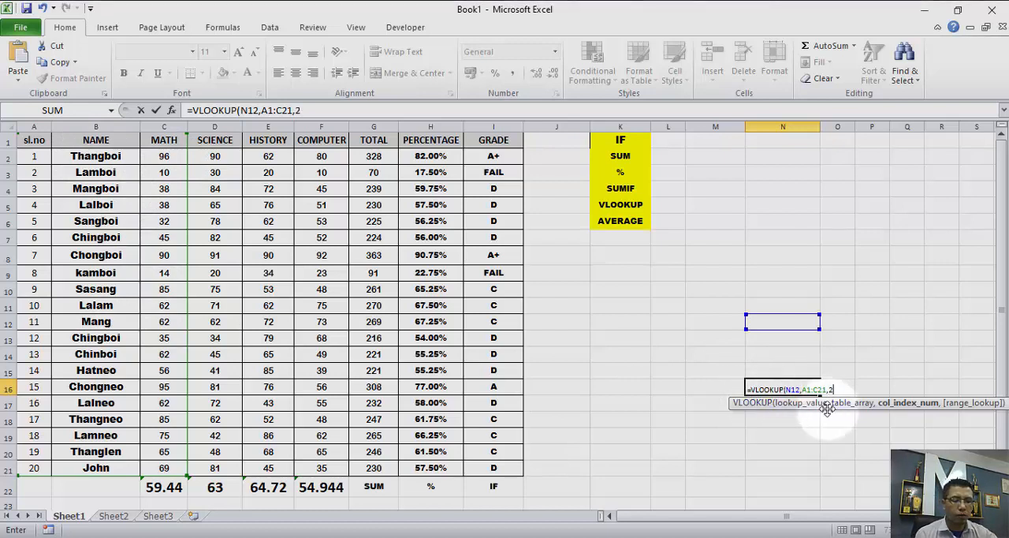
{"action": "key", "text": "Return"}
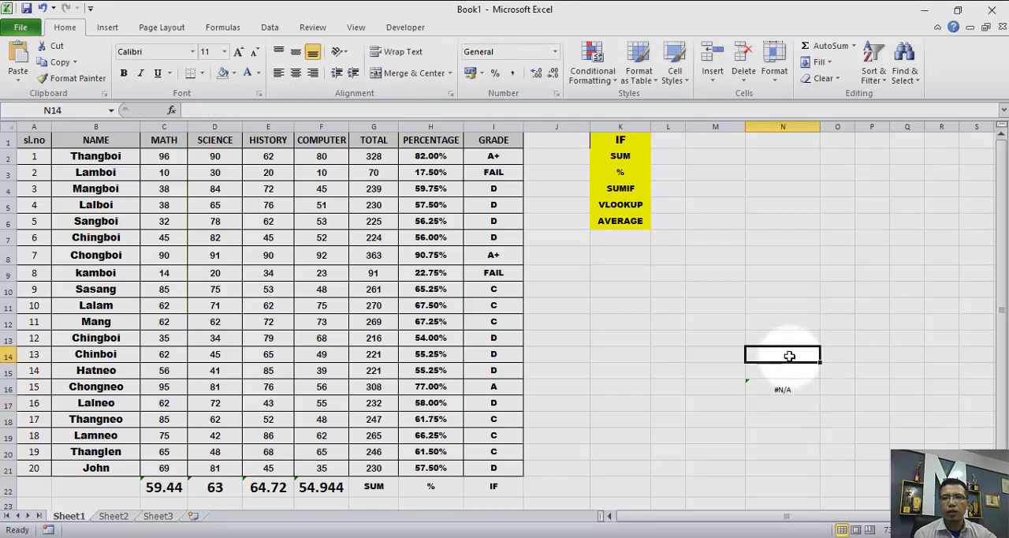
- Enter the serial number 2 in the lookup cell N12
{"action": "left_click", "coordinate": [783, 386]}
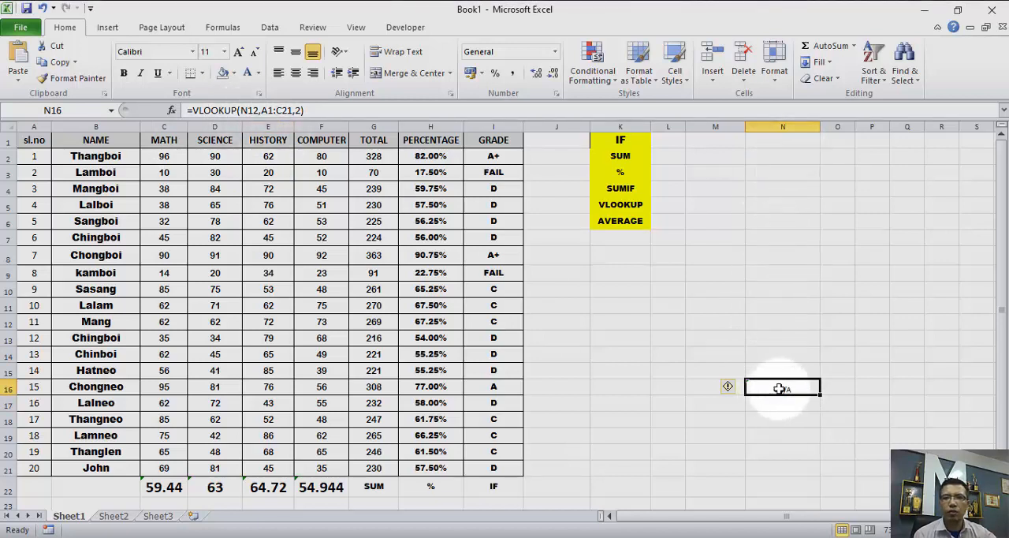
{"action": "left_click", "coordinate": [782, 338]}
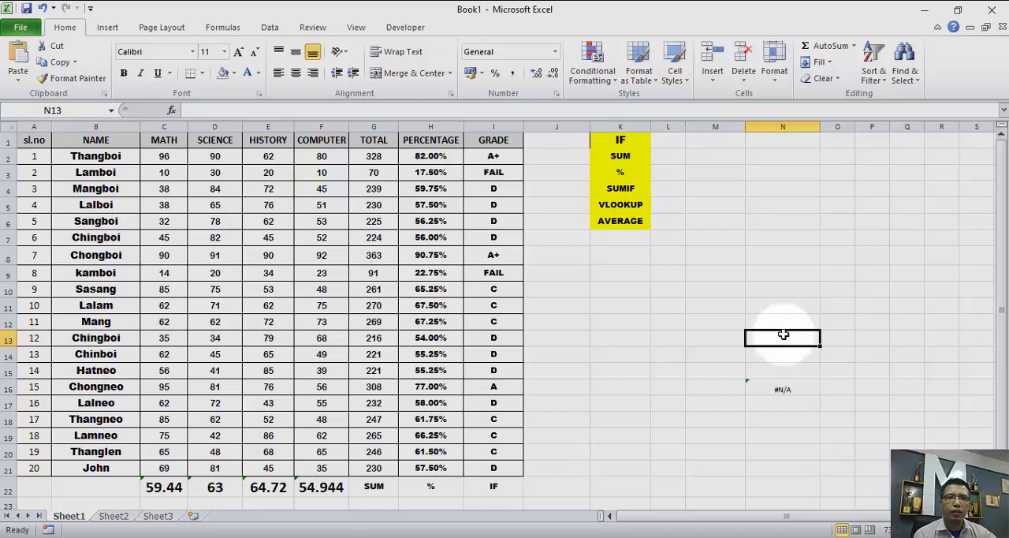
{"action": "left_click", "coordinate": [783, 321]}
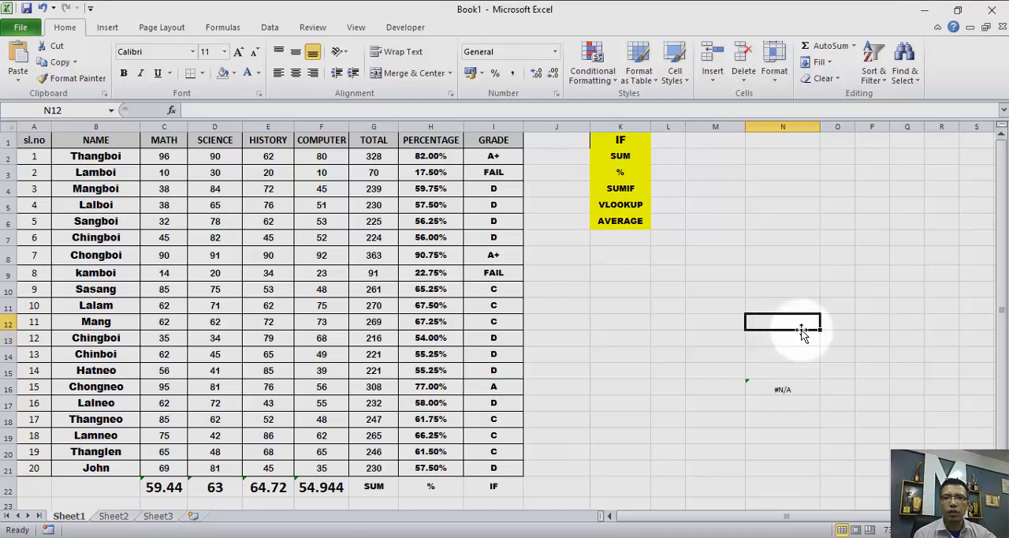
{"action": "type", "text": "2"}
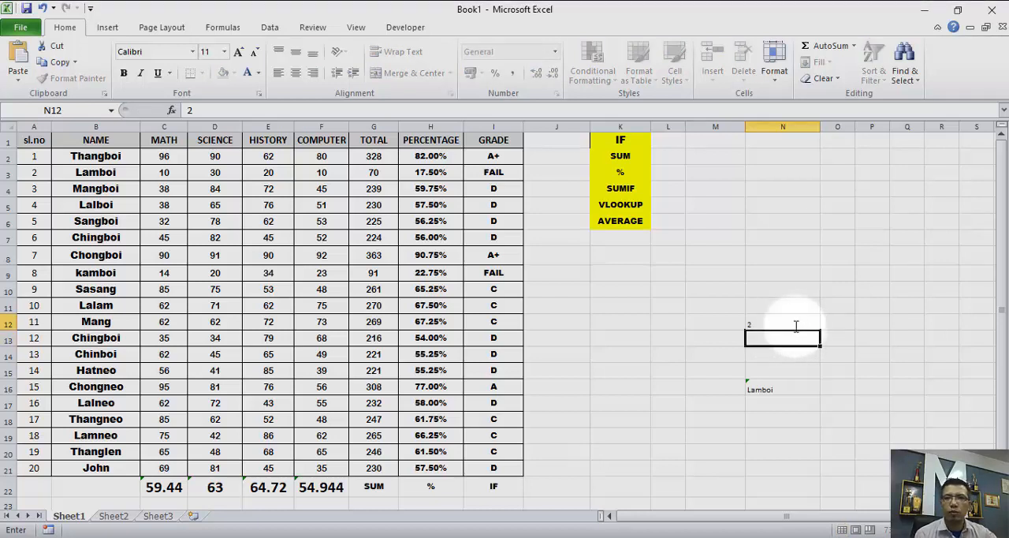
{"action": "key", "text": "Return"}
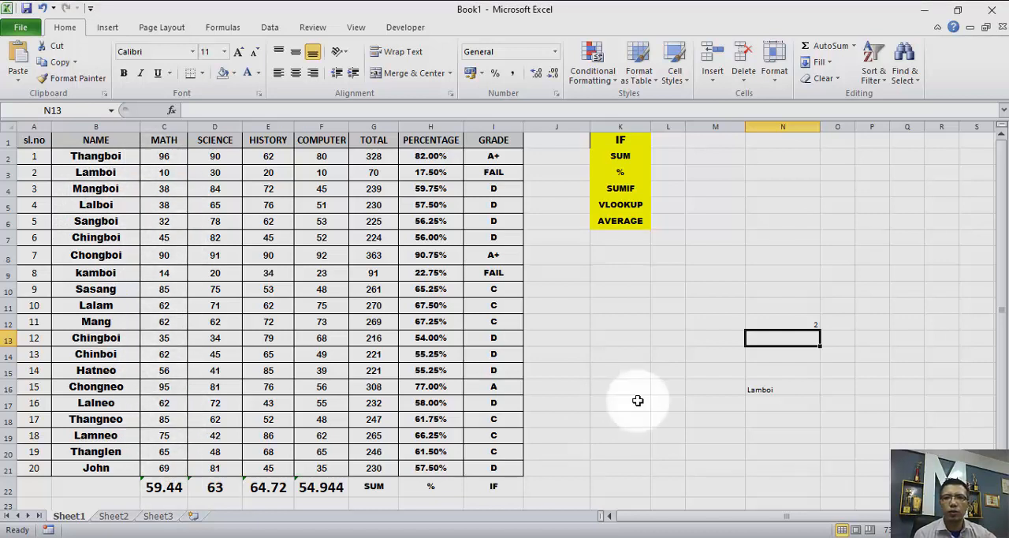
- Copy the VLOOKUP formula text from cell N16 and replace the cell's content with =N17
{"action": "left_click", "coordinate": [777, 390]}
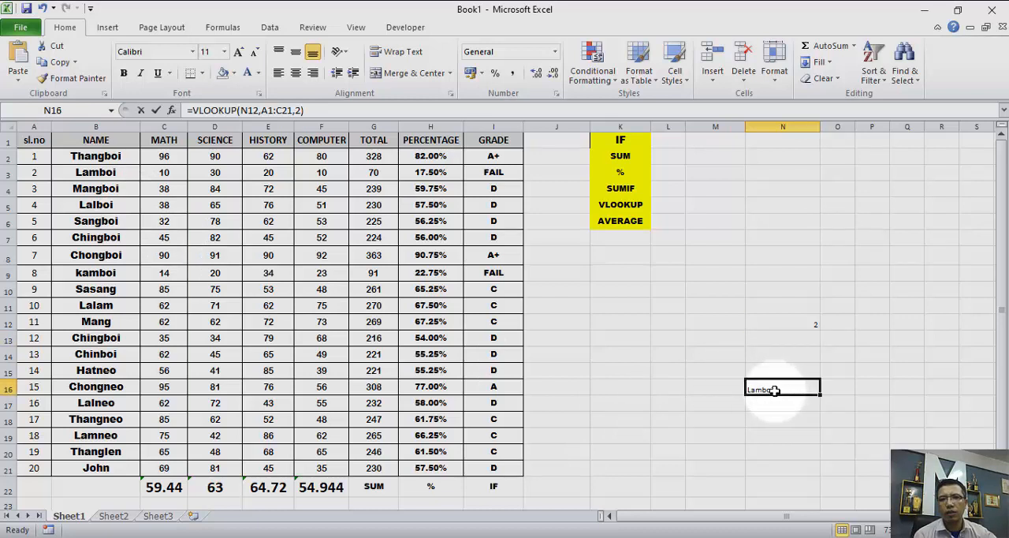
{"action": "double_click", "coordinate": [775, 390]}
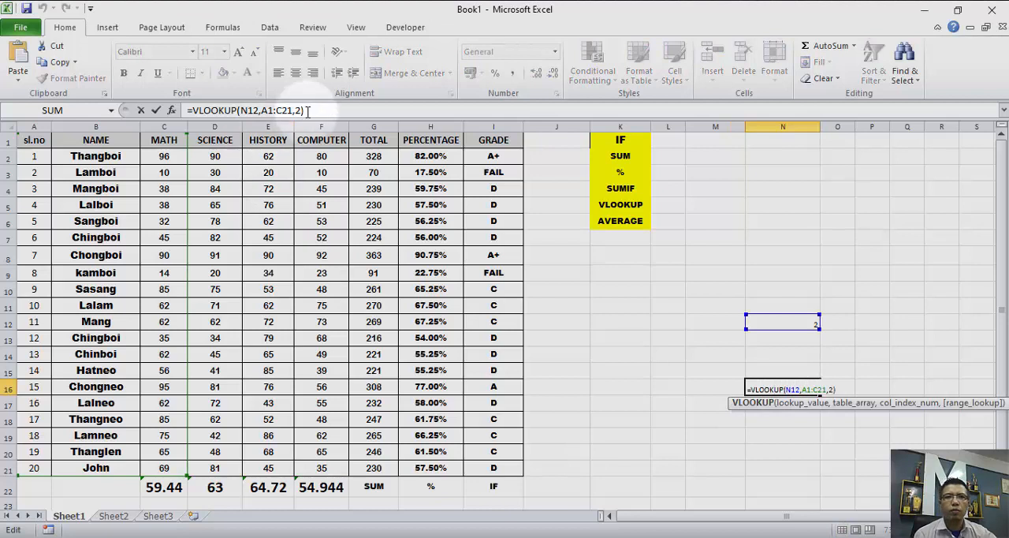
{"action": "left_click", "coordinate": [308, 111]}
{"action": "left_click_drag", "start_coordinate": [306, 110], "coordinate": [186, 112]}
{"action": "key", "text": "ctrl+c"}
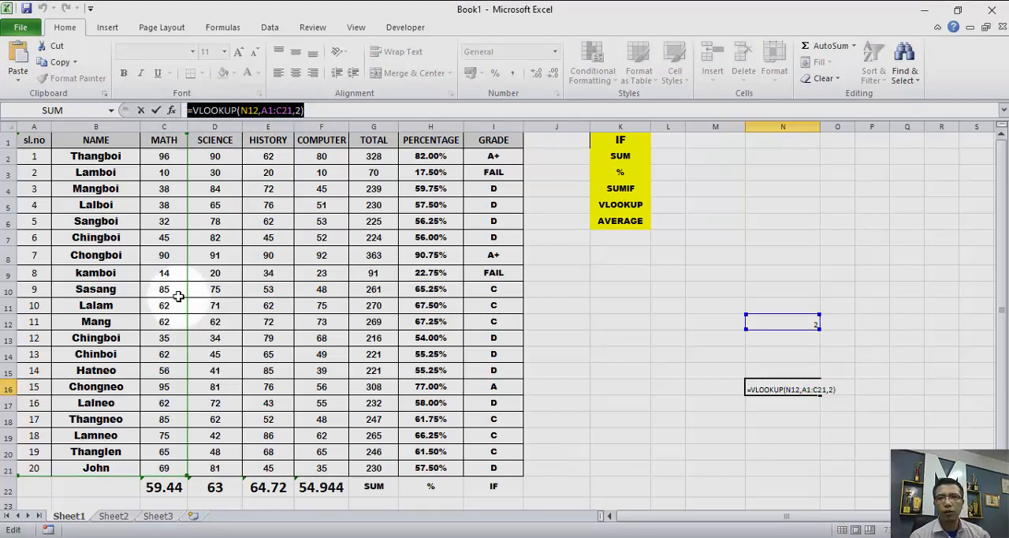
{"action": "type", "text": "="}
{"action": "left_click", "coordinate": [766, 402]}
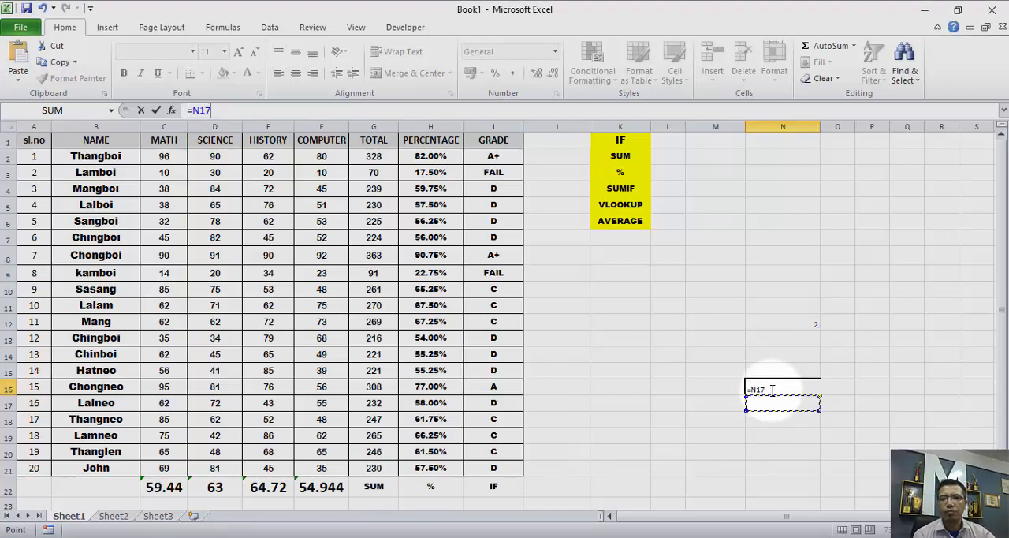
{"action": "key", "text": "Return"}
- Paste the copied formula =VLOOKUP(N12,A1:C21,2) into cell N17
{"action": "left_click", "coordinate": [774, 403]}
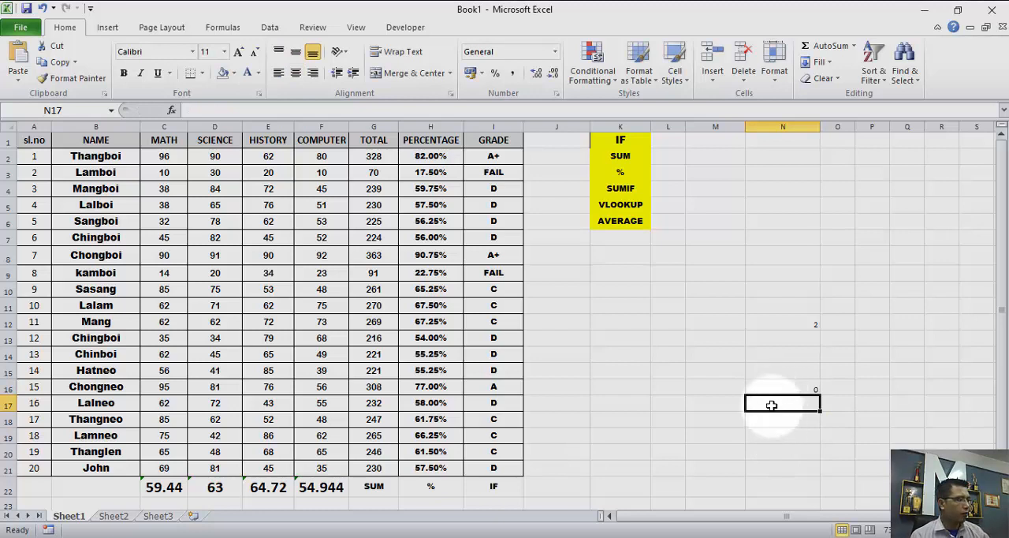
{"action": "key", "text": "ctrl+v"}
{"action": "key", "text": "ctrl"}
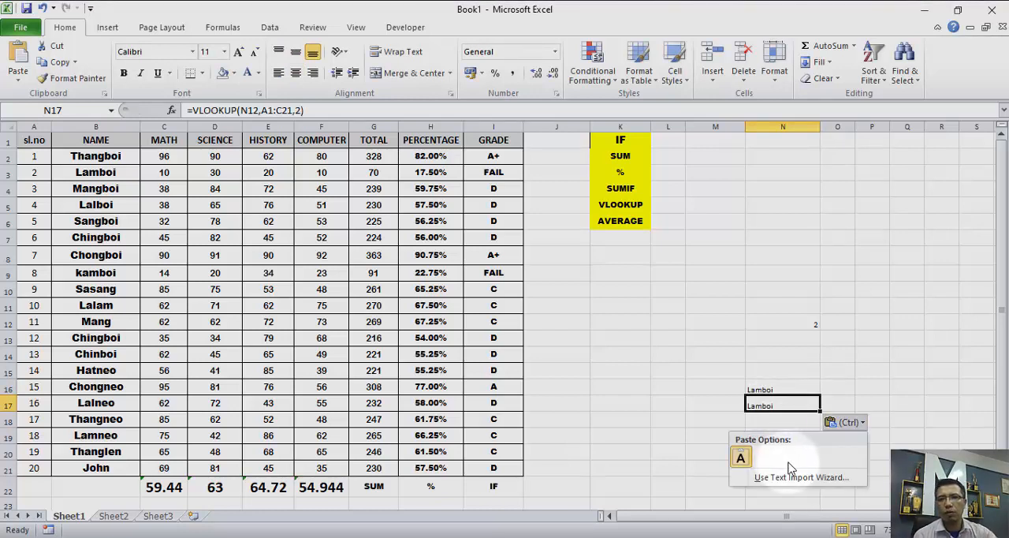
{"action": "left_click", "coordinate": [777, 406]}
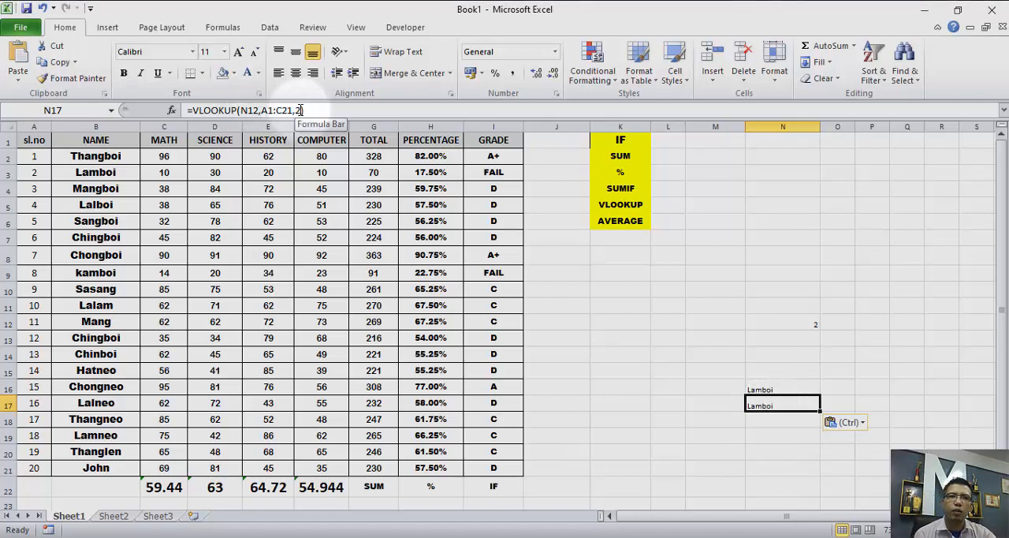
- Change the column index in cell N17's VLOOKUP formula to 3 to return the student's math mark
{"action": "left_click", "coordinate": [299, 111]}
{"action": "left_click_drag", "start_coordinate": [298, 110], "coordinate": [297, 111]}
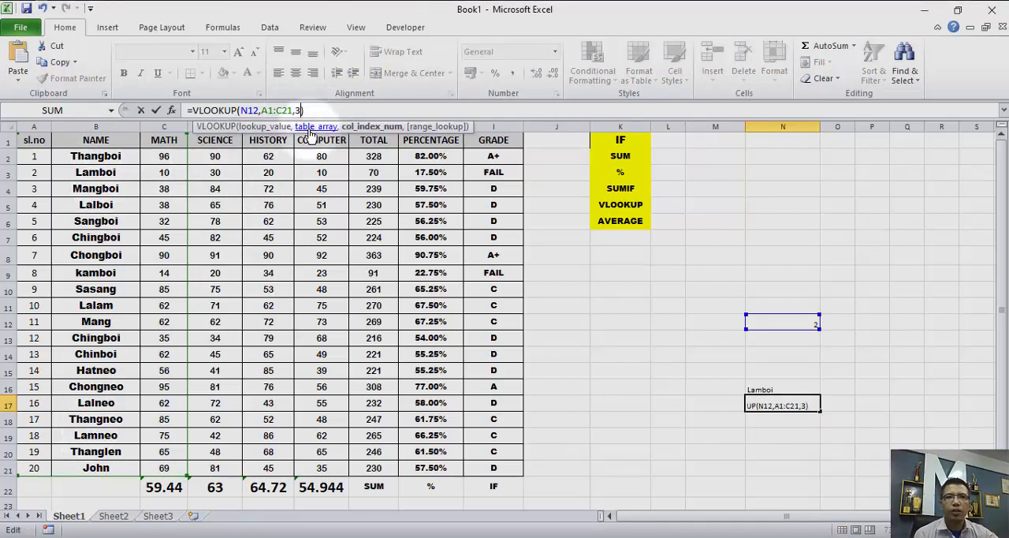
{"action": "key", "text": "Return"}
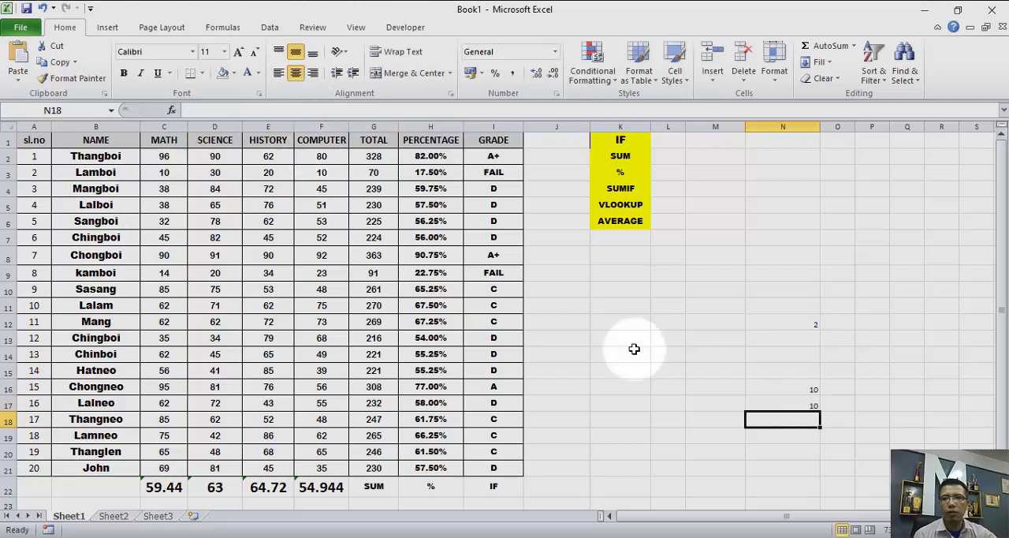
{"action": "left_click", "coordinate": [806, 404]}
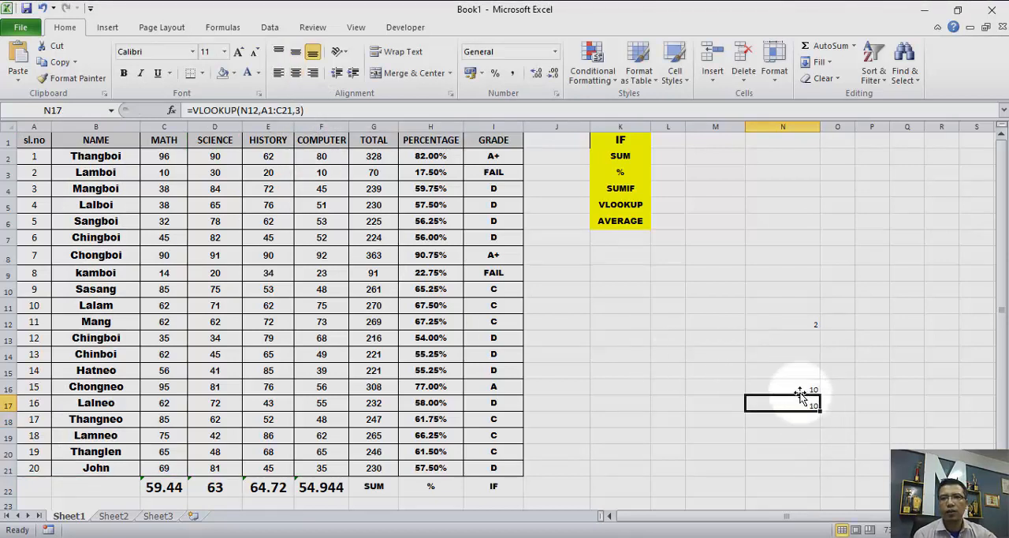
- Replace the content of cell N16 with the copied formula =VLOOKUP(N12,A1:C21,2)
{"action": "left_click", "coordinate": [796, 386]}
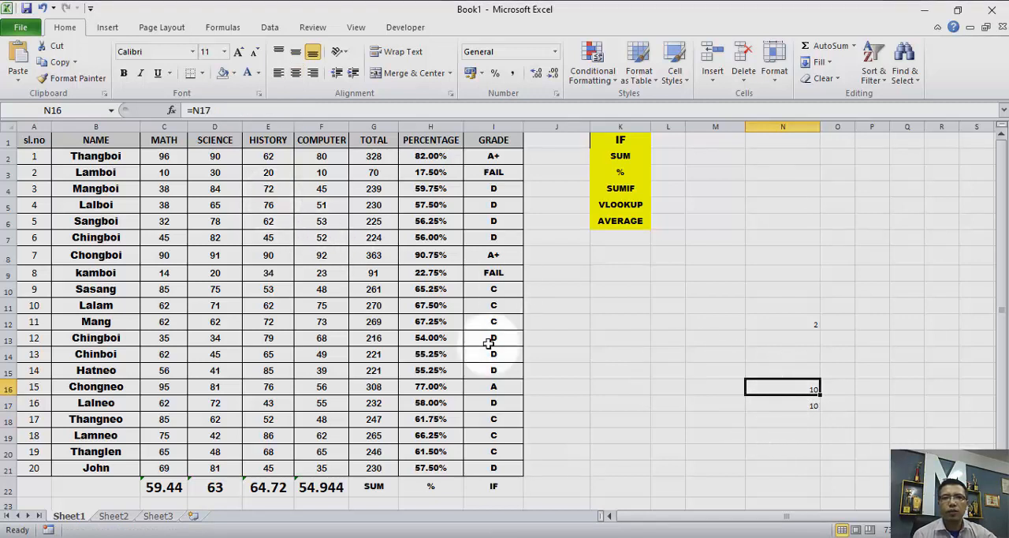
{"action": "left_click_drag", "start_coordinate": [227, 111], "coordinate": [166, 122]}
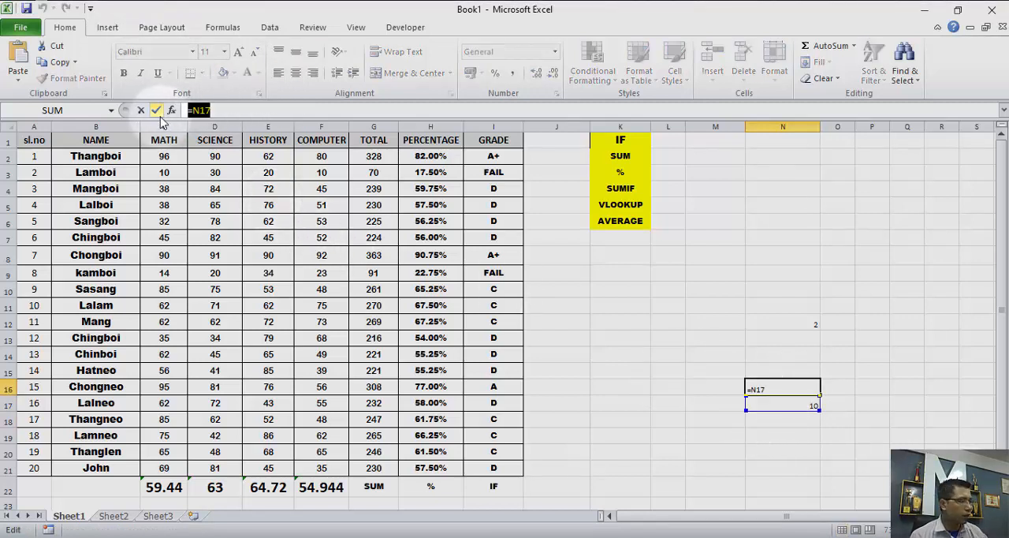
{"action": "key", "text": "ctrl+v"}
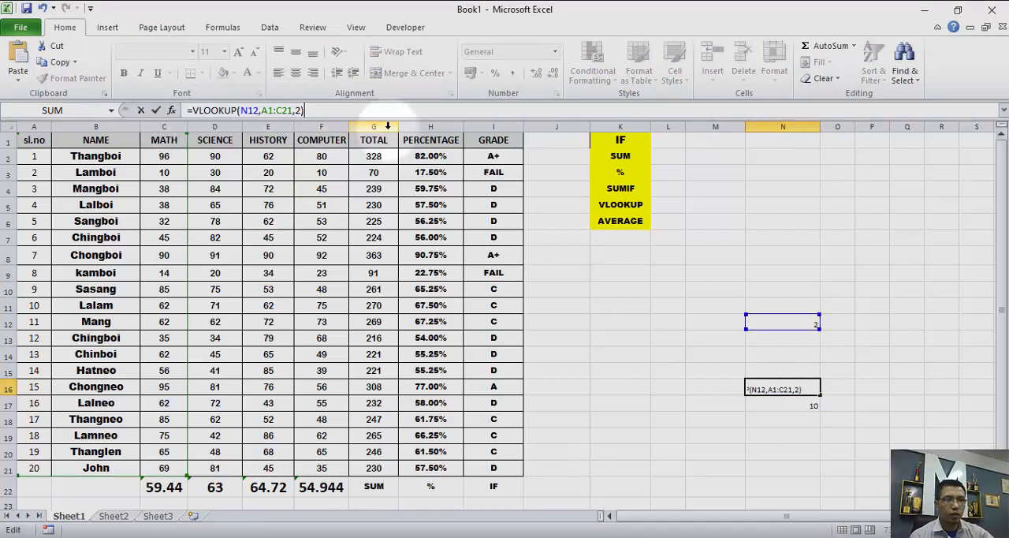
{"action": "key", "text": "Return"}
{"action": "left_click", "coordinate": [781, 436]}
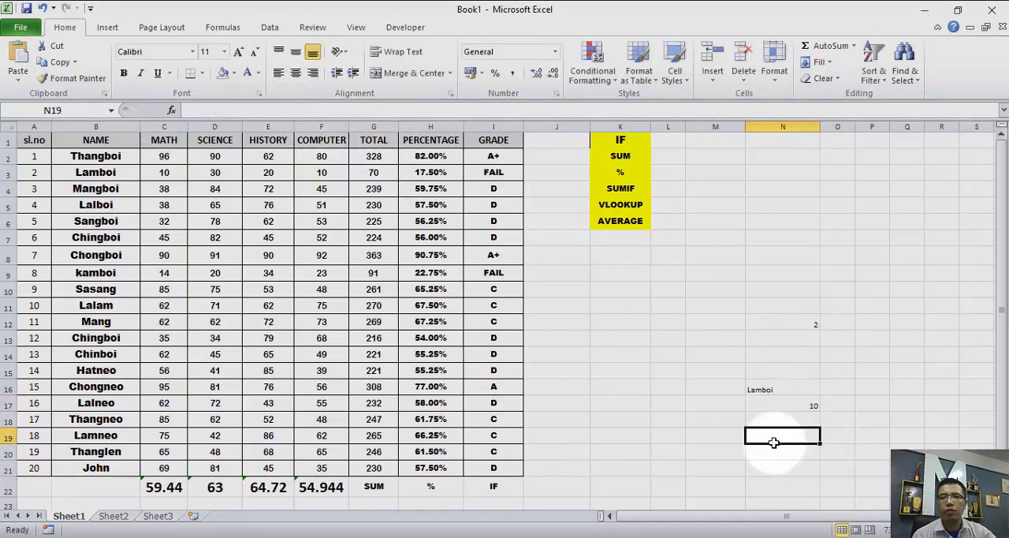
{"action": "left_click", "coordinate": [784, 388]}
{"action": "left_click", "coordinate": [787, 406]}
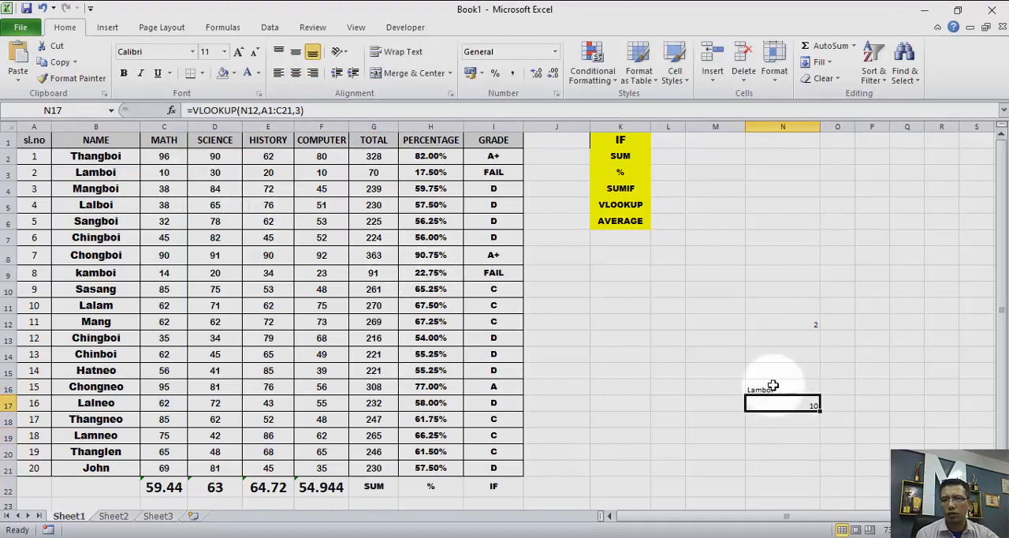
- Label the two lookup results by entering Name in cell M16 and Math in cell M17
{"action": "left_click", "coordinate": [710, 387]}
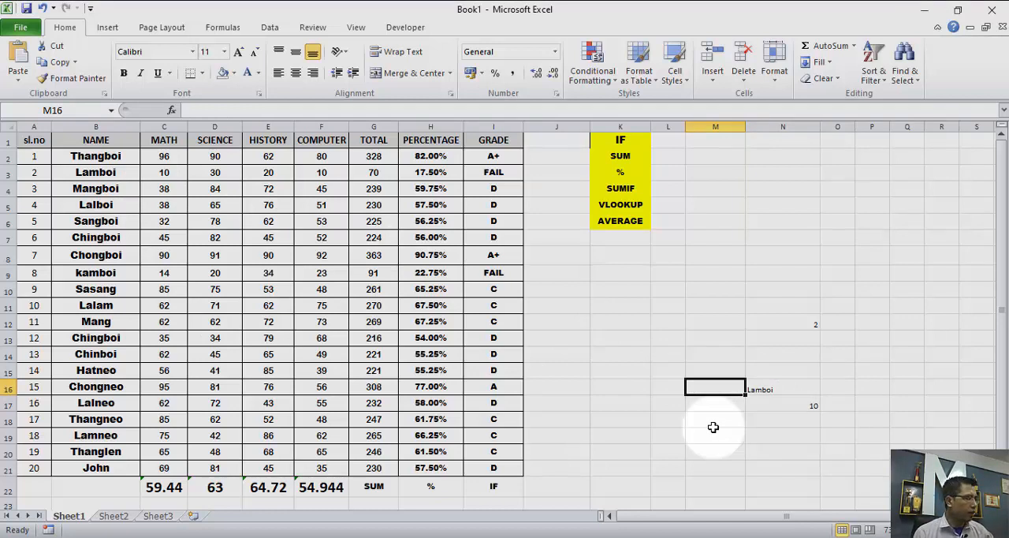
{"action": "type", "text": "Name"}
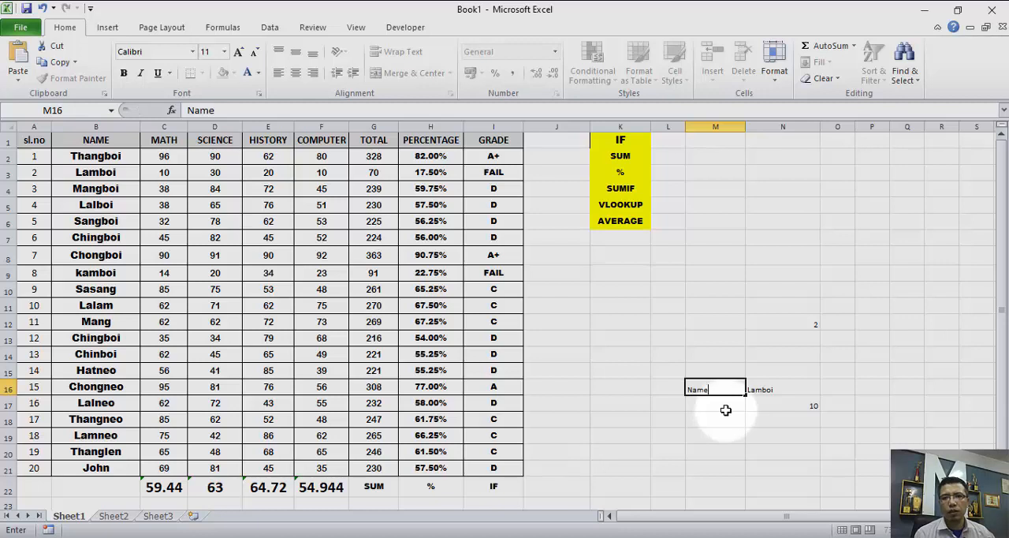
{"action": "left_click", "coordinate": [725, 410]}
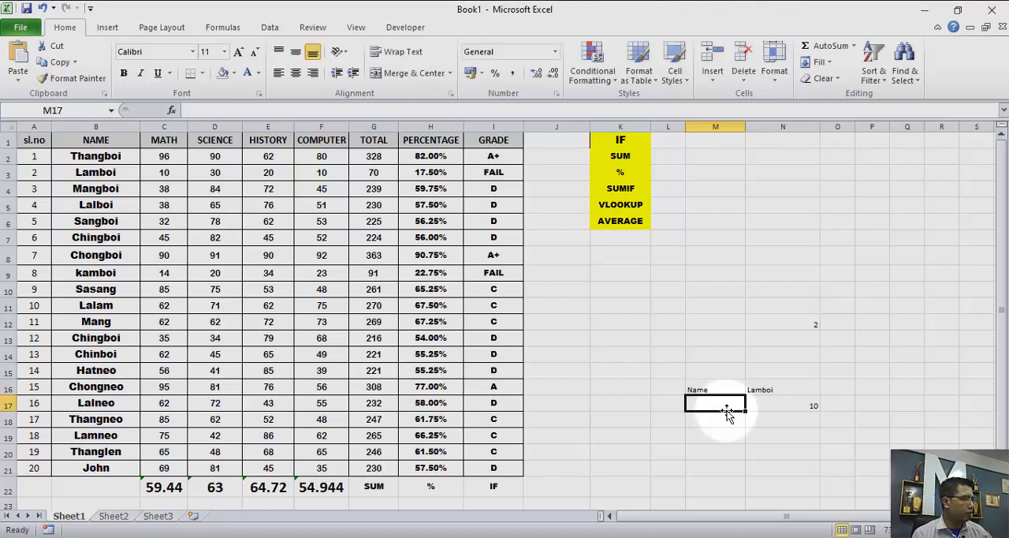
{"action": "type", "text": "m"}
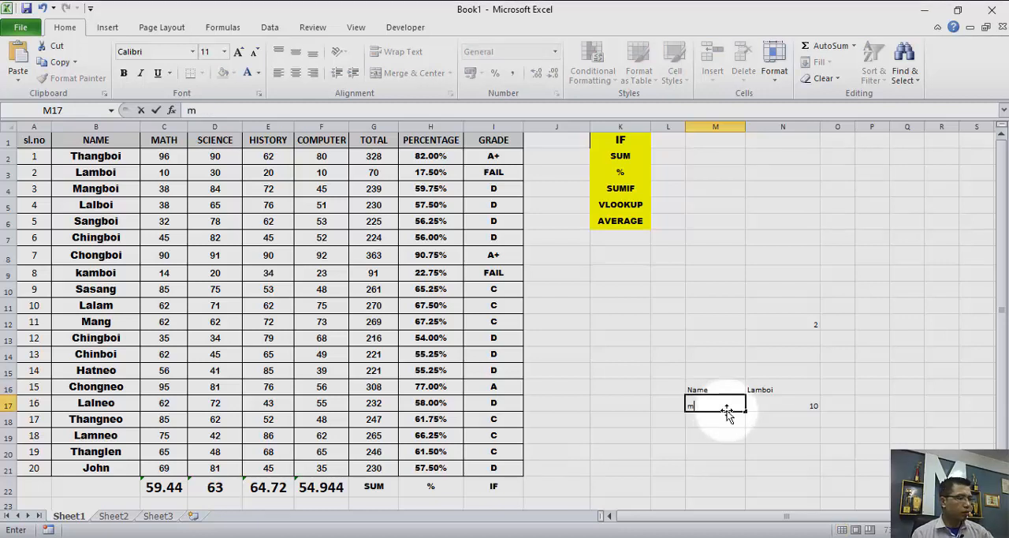
{"action": "key", "text": "BackSpace"}
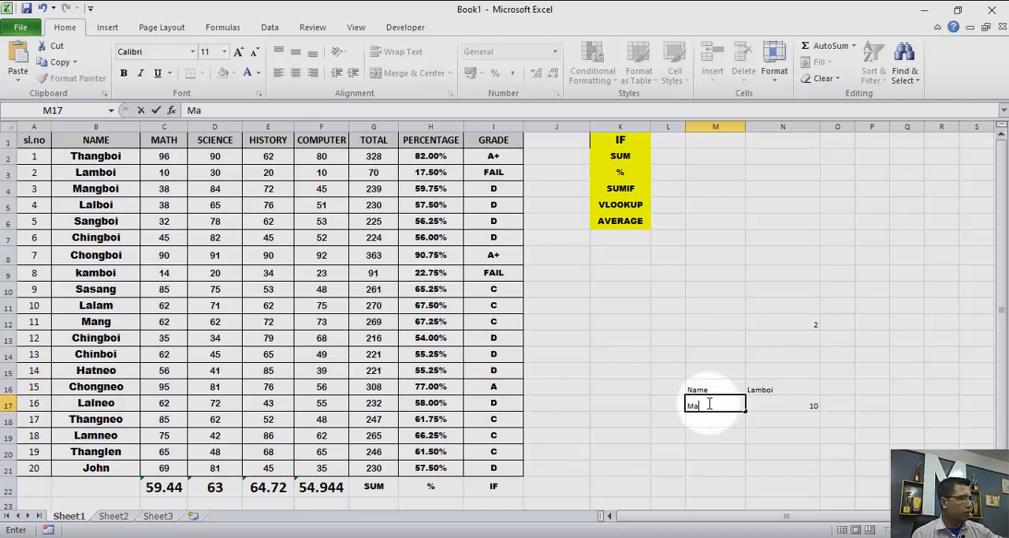
{"action": "left_click", "coordinate": [745, 432]}
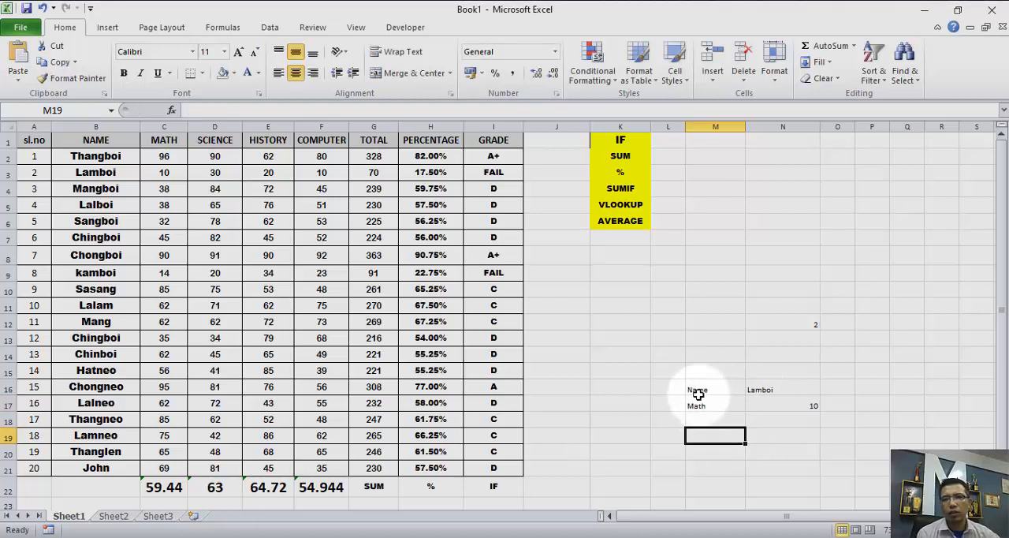
- Apply all borders to cells M16:N17 and center their contents vertically and horizontally
{"action": "left_click_drag", "start_coordinate": [690, 384], "coordinate": [774, 405]}
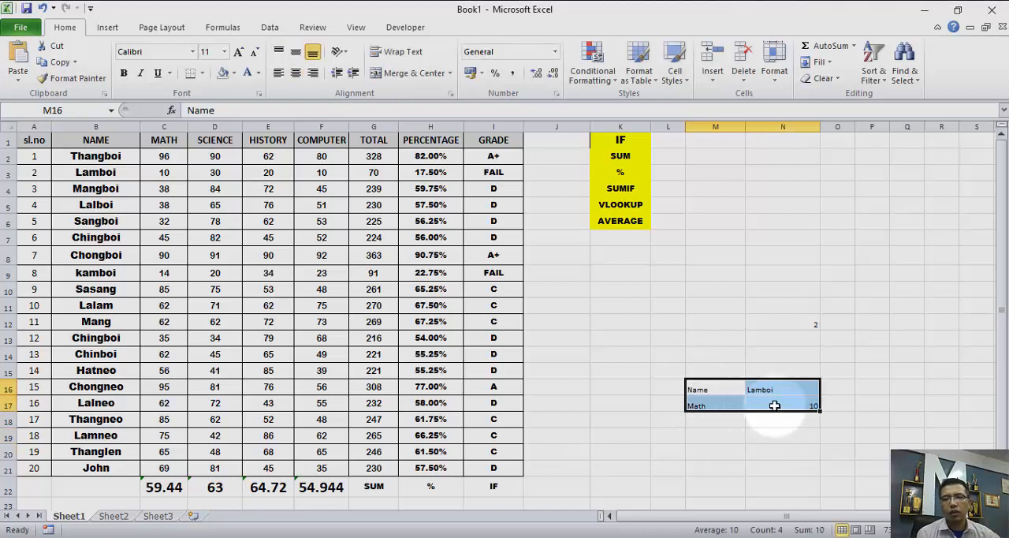
{"action": "left_click", "coordinate": [202, 73]}
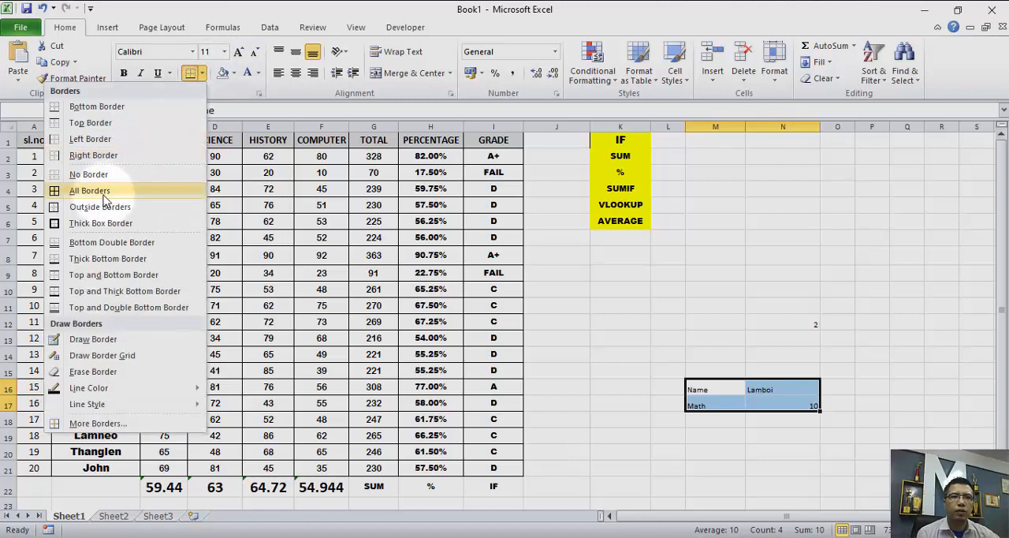
{"action": "left_click", "coordinate": [114, 192]}
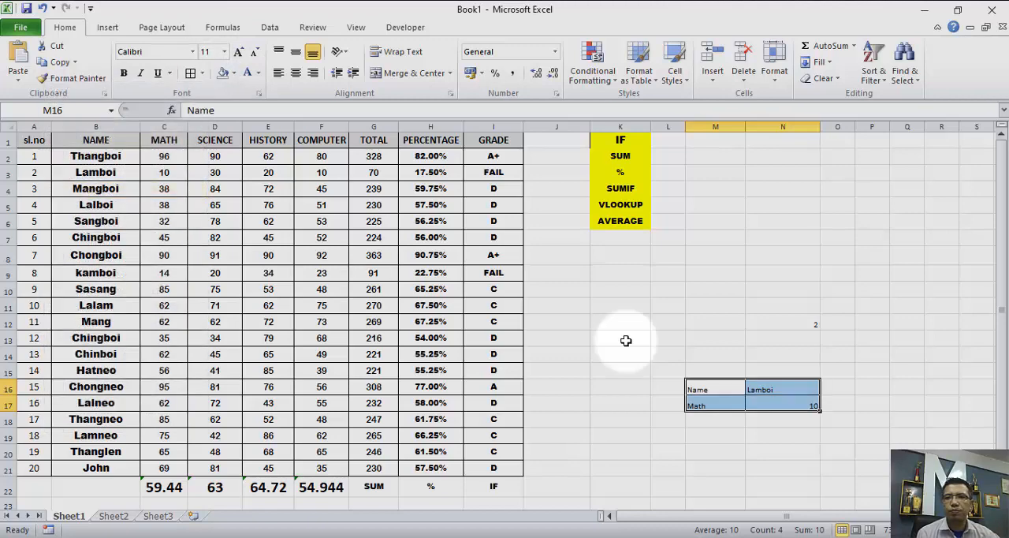
{"action": "left_click", "coordinate": [295, 51]}
{"action": "left_click", "coordinate": [296, 72]}
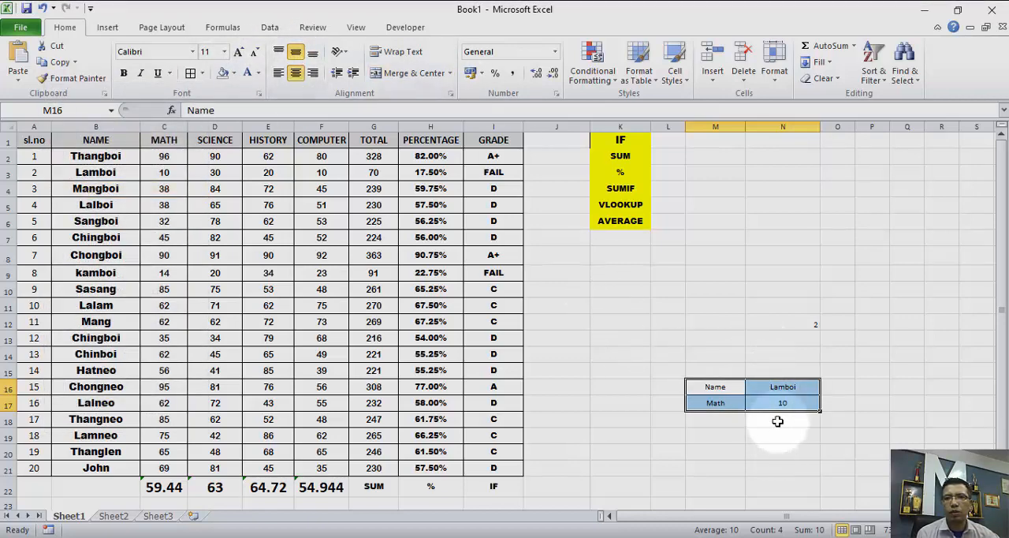
- Set the text in cells M16:N17 to font size 18 and bold
{"action": "left_click", "coordinate": [225, 52]}
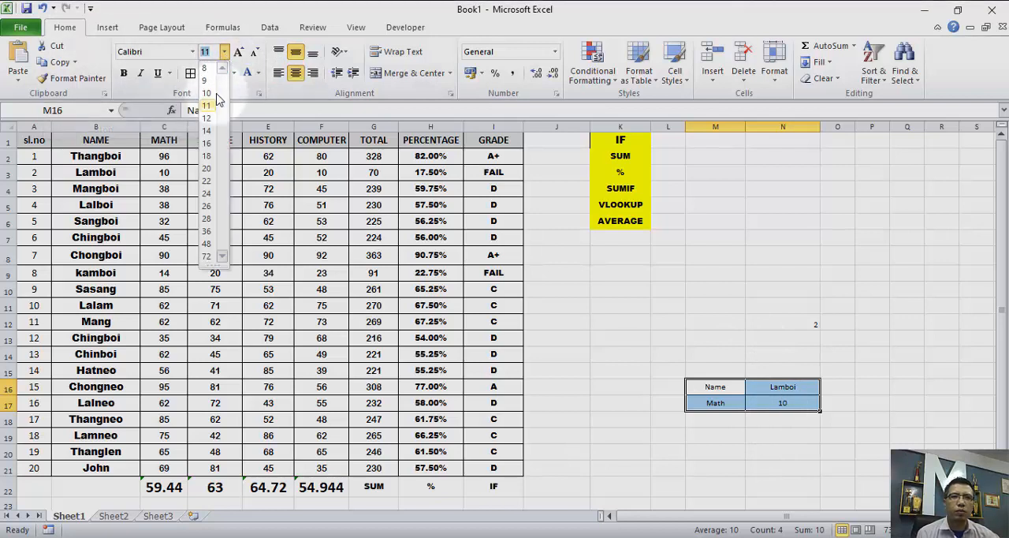
{"action": "left_click", "coordinate": [207, 156]}
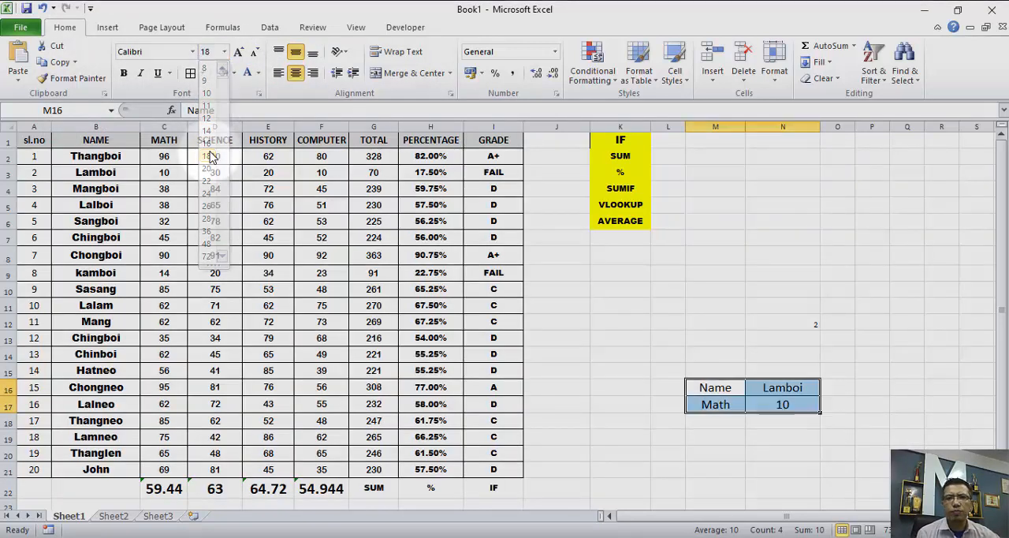
{"action": "left_click", "coordinate": [124, 74]}
{"action": "left_click", "coordinate": [769, 433]}
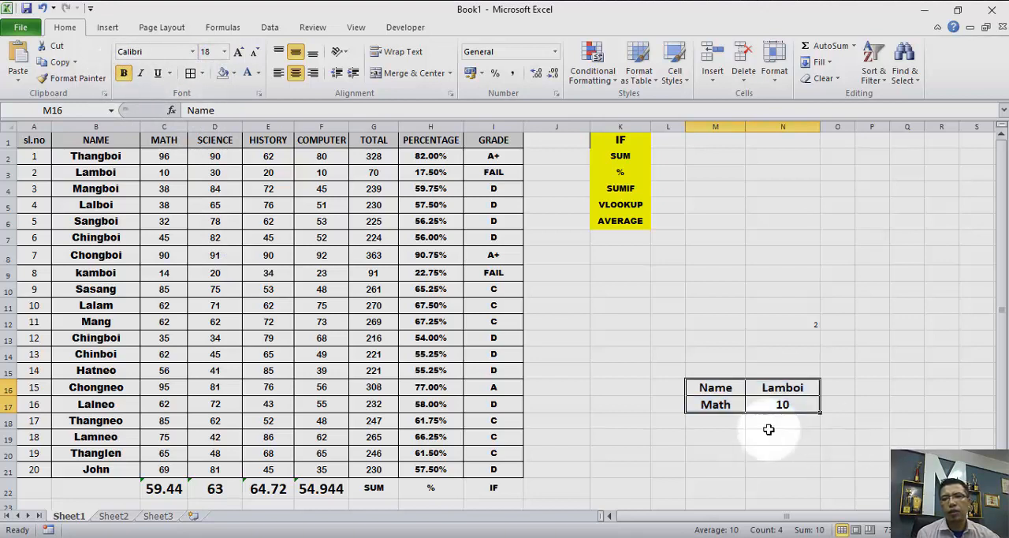
- Enter the serial number 3 in the lookup cell N12
{"action": "left_click", "coordinate": [814, 321]}
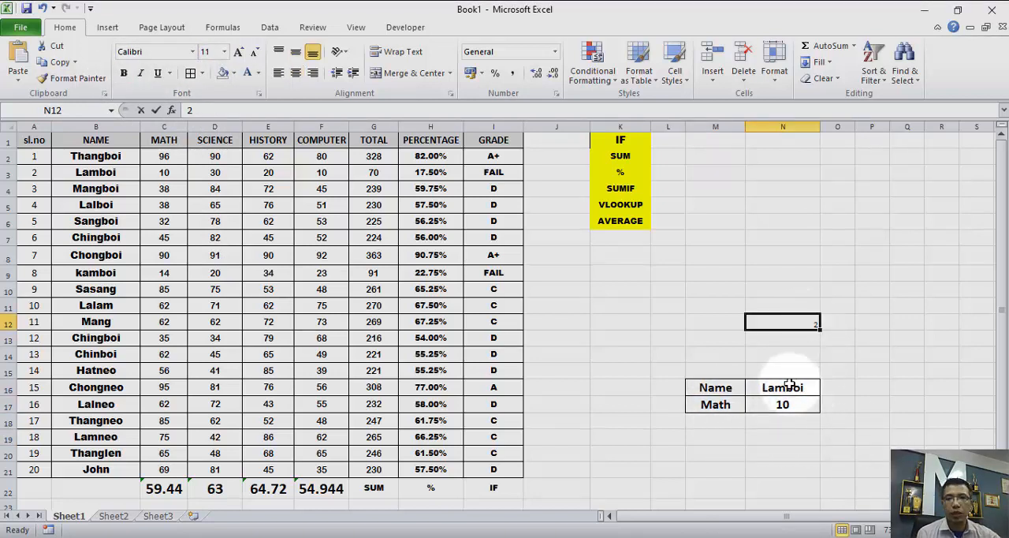
{"action": "type", "text": "3"}
{"action": "key", "text": "ctrl+Return"}
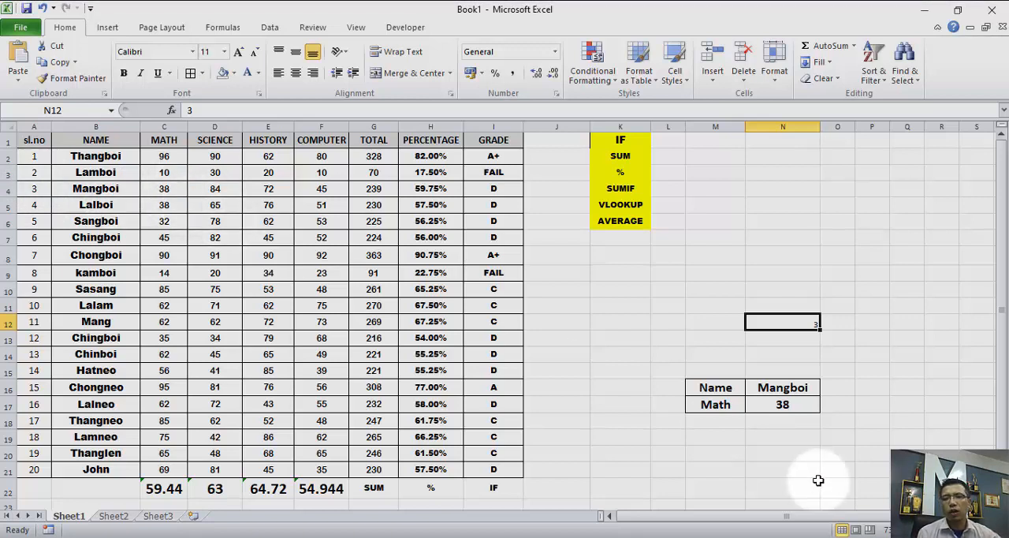
- Enter the label Science in cell M18 below Math
{"action": "left_click", "coordinate": [713, 420]}
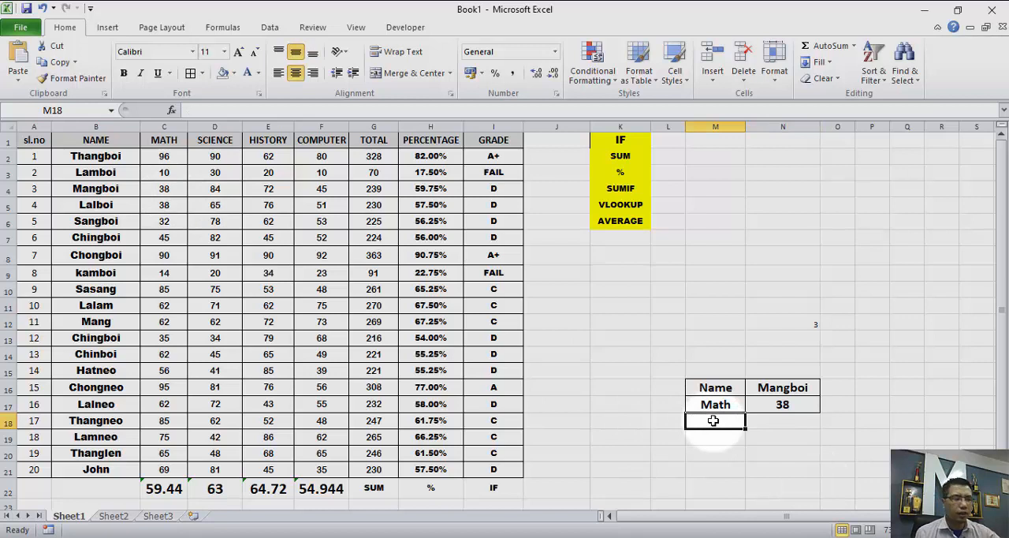
{"action": "type", "text": "Sc"}
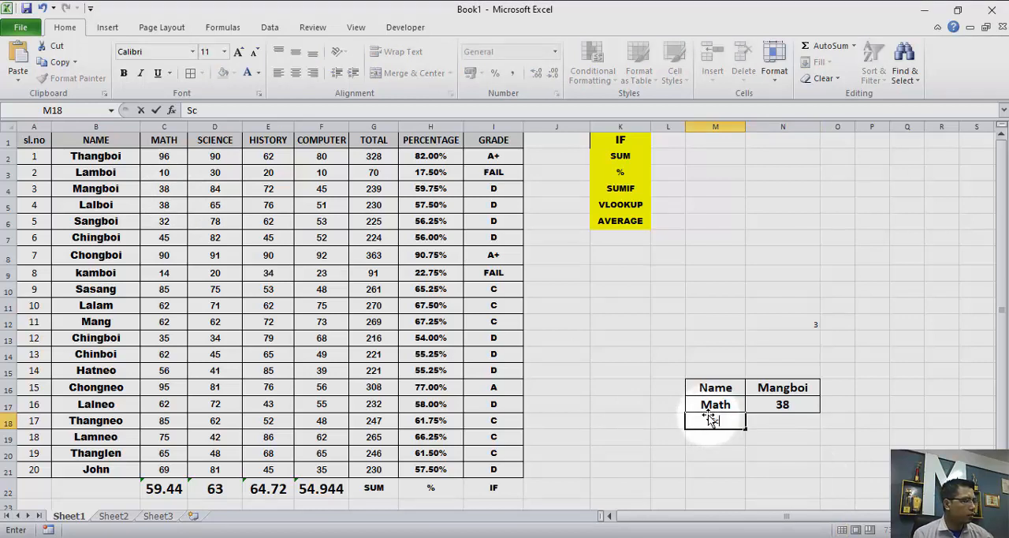
{"action": "type", "text": "ien"}
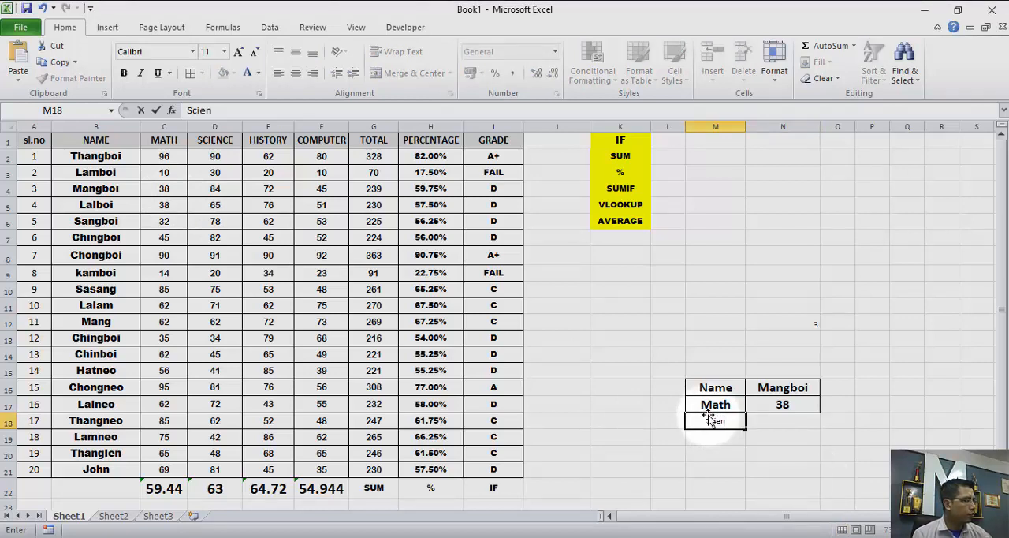
{"action": "type", "text": "ce"}
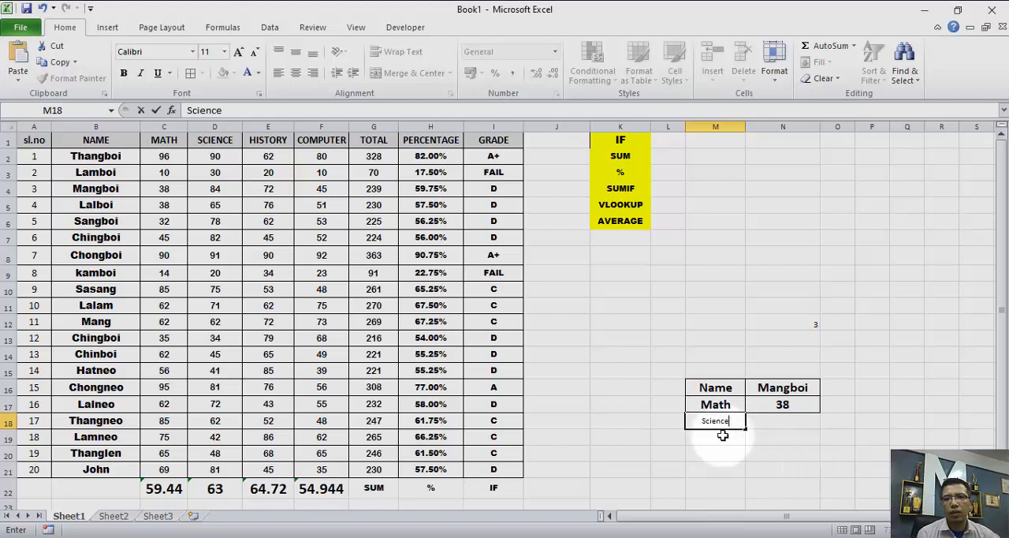
- Copy the VLOOKUP formula text from cell N17 into N18 and change its column index to 4, giving =VLOOKUP(N12,A1:C21,4)
{"action": "left_click", "coordinate": [778, 423]}
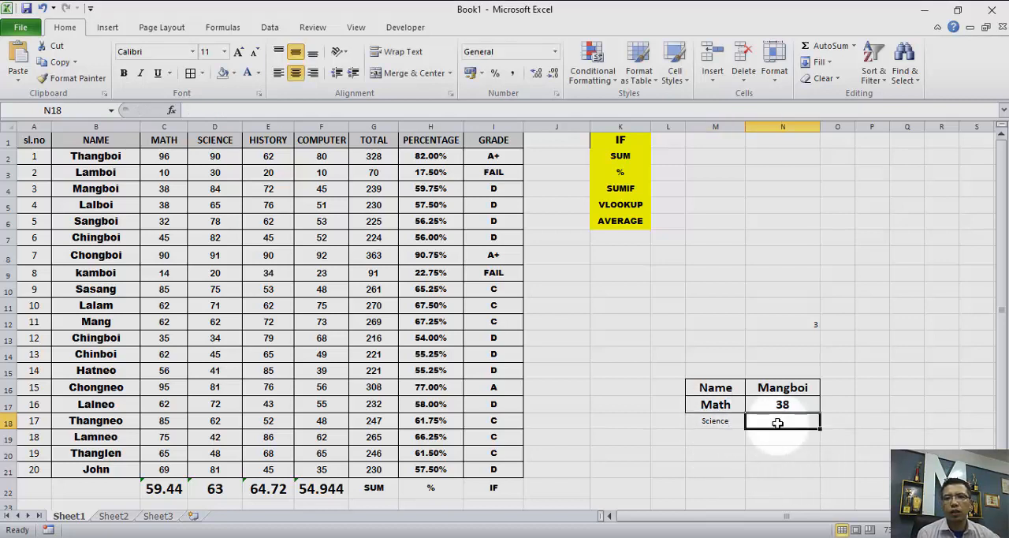
{"action": "left_click", "coordinate": [778, 405]}
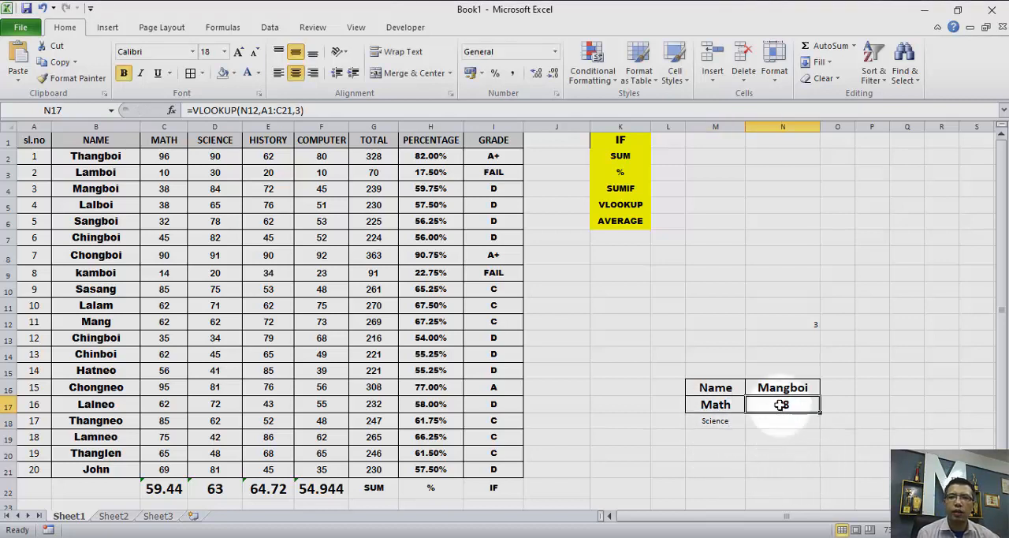
{"action": "triple_click", "coordinate": [335, 111]}
{"action": "key", "text": "ctrl+c"}
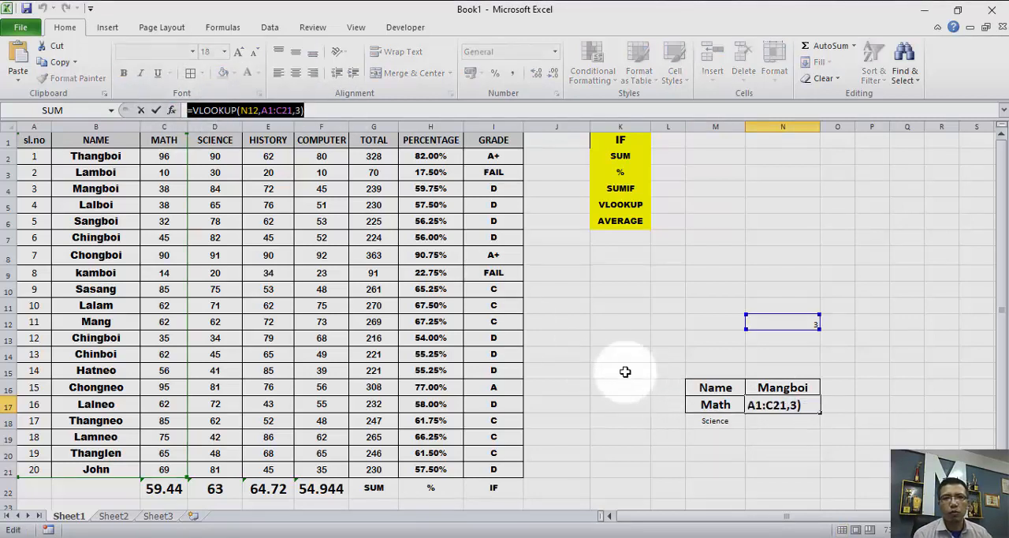
{"action": "left_click", "coordinate": [394, 111]}
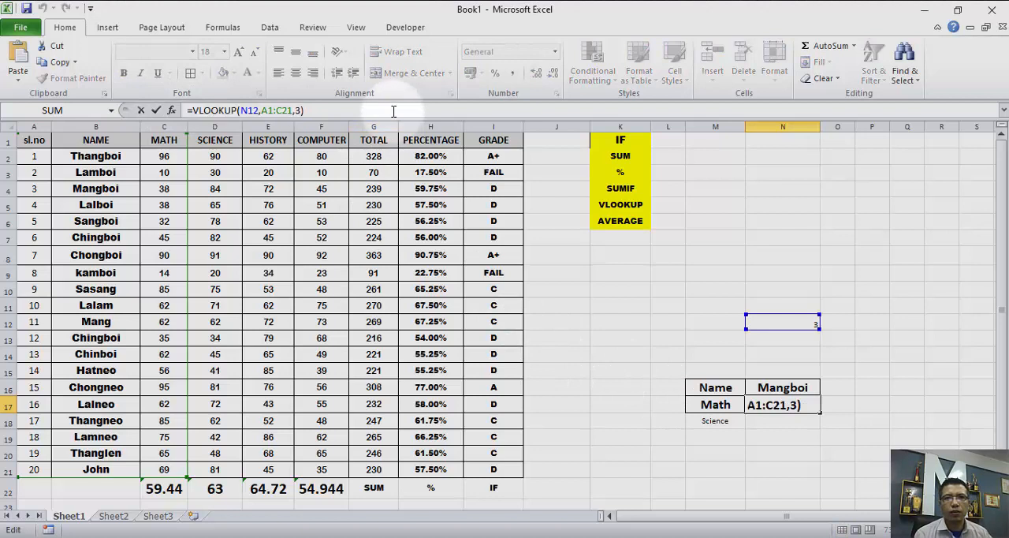
{"action": "left_click", "coordinate": [777, 428]}
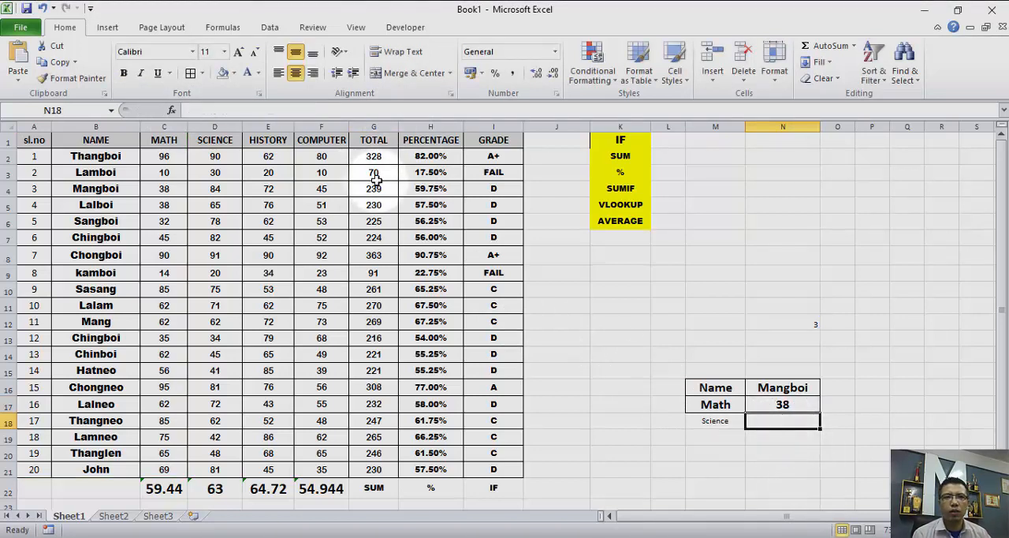
{"action": "left_click", "coordinate": [297, 112]}
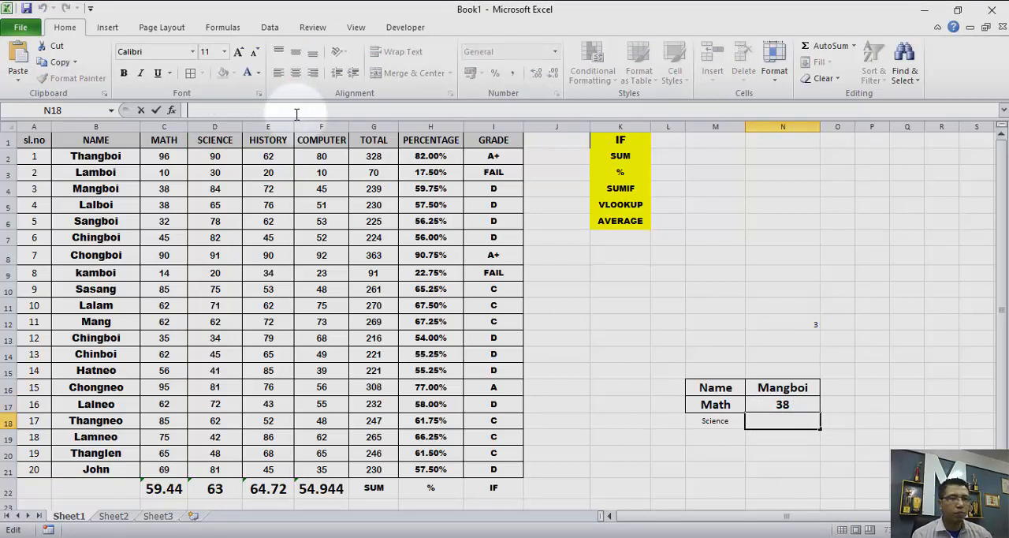
{"action": "key", "text": "ctrl+v"}
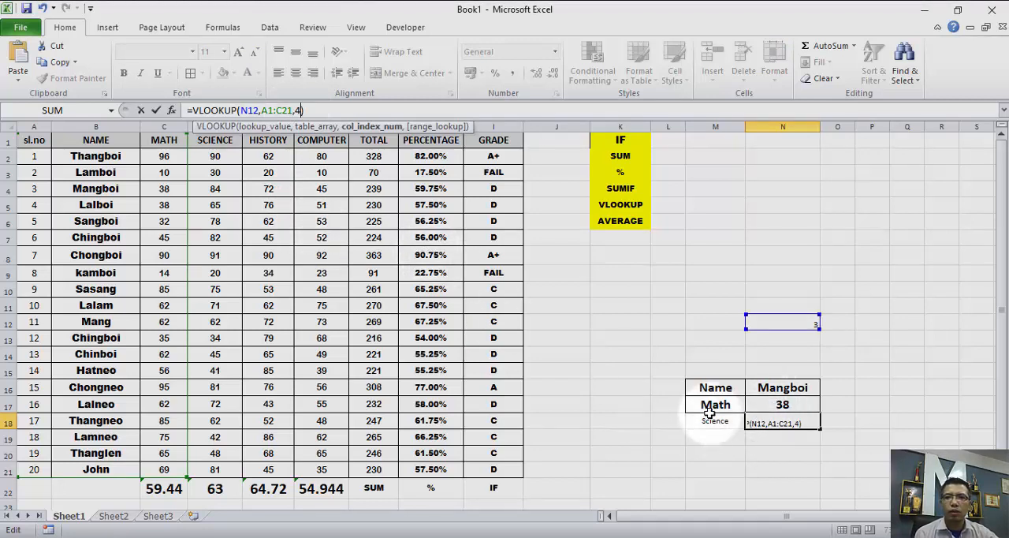
{"action": "left_click", "coordinate": [714, 452]}
{"action": "left_click", "coordinate": [780, 422]}
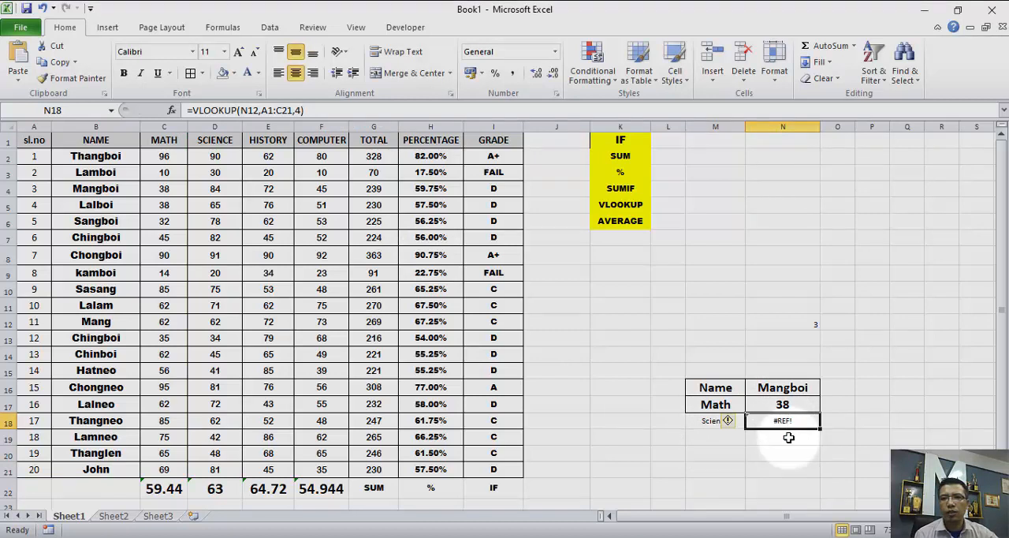
- Enter the serial number 5 in the lookup cell N12
{"action": "left_click", "coordinate": [792, 321]}
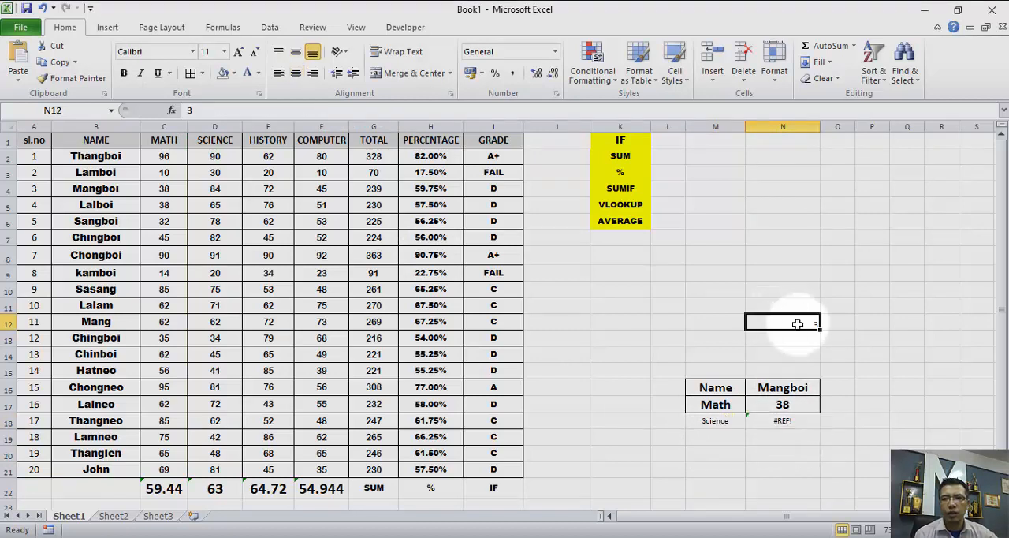
{"action": "type", "text": "5"}
{"action": "key", "text": "Return"}
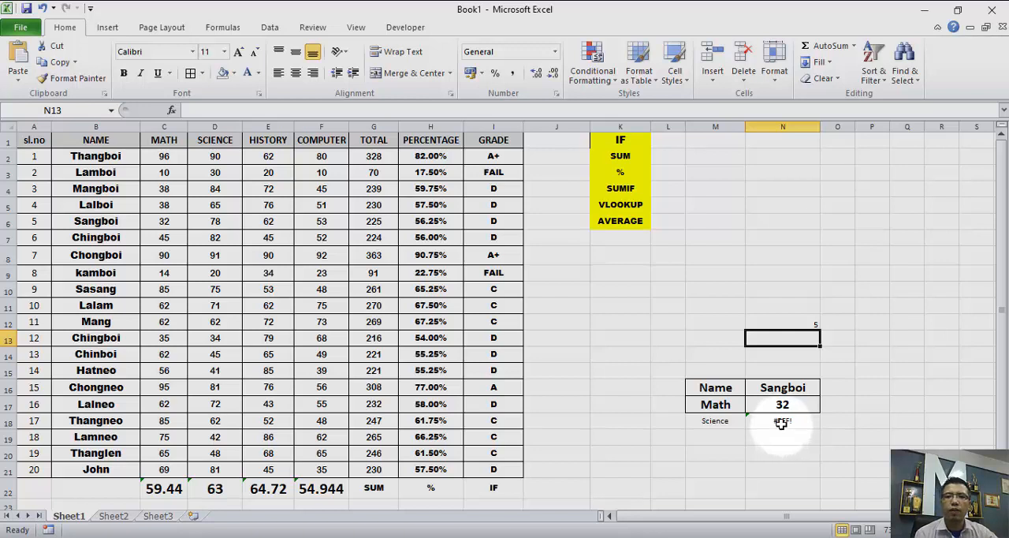
- Extend the table range of the VLOOKUP formula in N18 to A1:D21, giving =VLOOKUP(N12,A1:D21,4)
{"action": "left_click", "coordinate": [781, 422]}
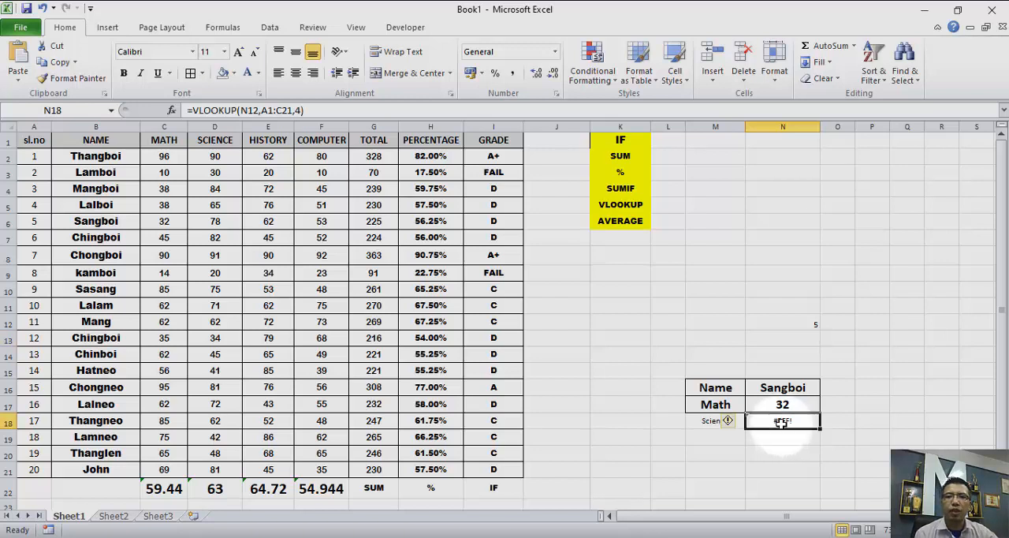
{"action": "left_click", "coordinate": [246, 110]}
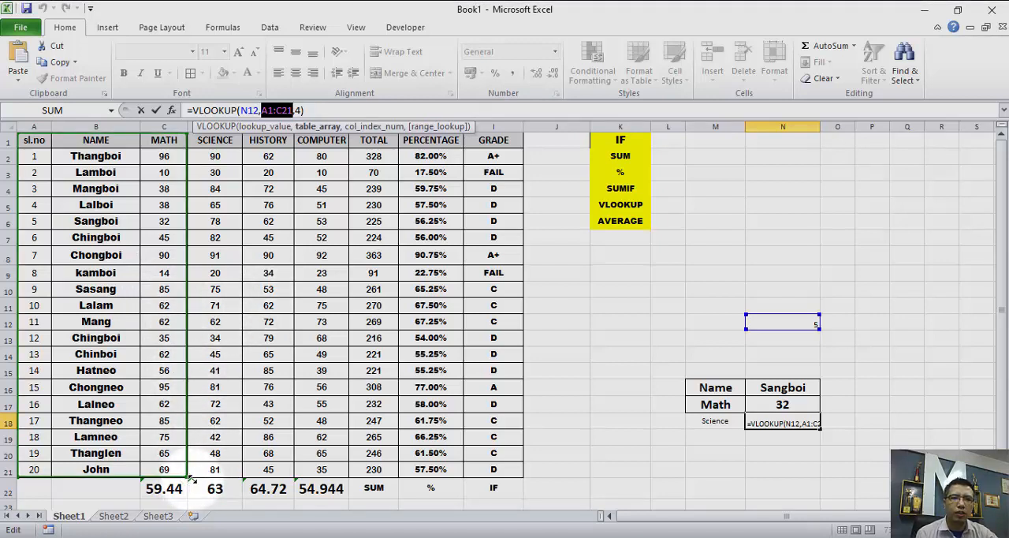
{"action": "left_click_drag", "start_coordinate": [190, 477], "coordinate": [223, 479]}
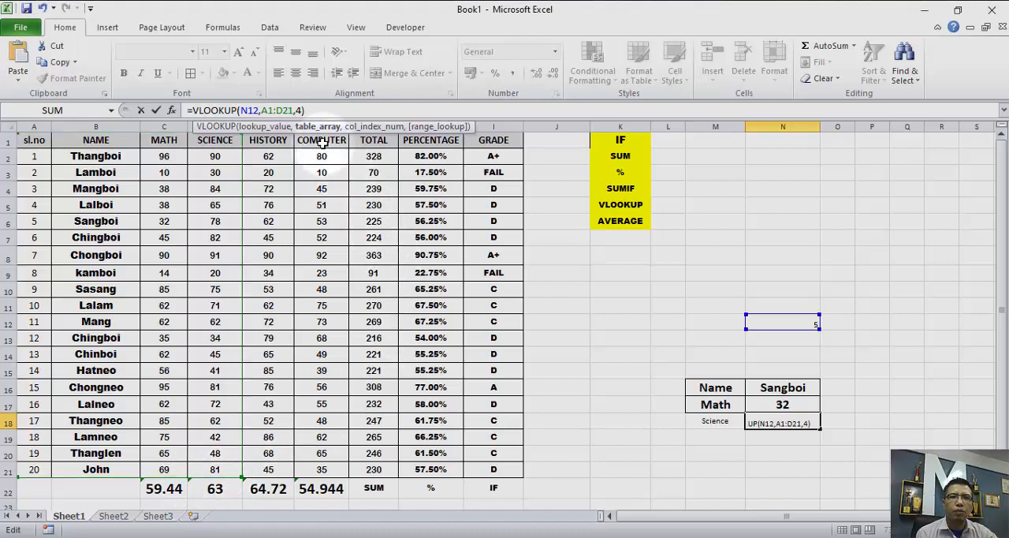
{"action": "key", "text": "Return"}
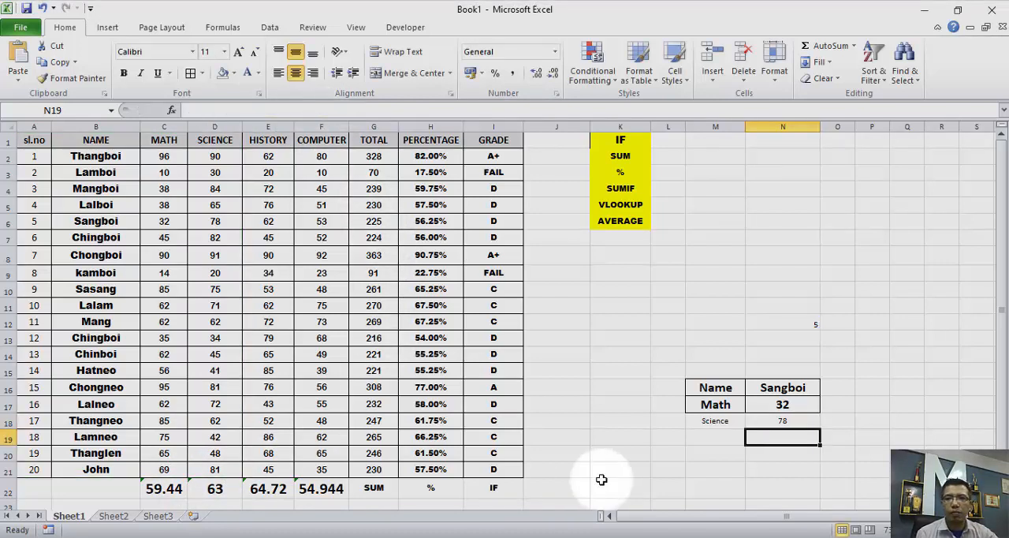
{"action": "left_click", "coordinate": [776, 423]}
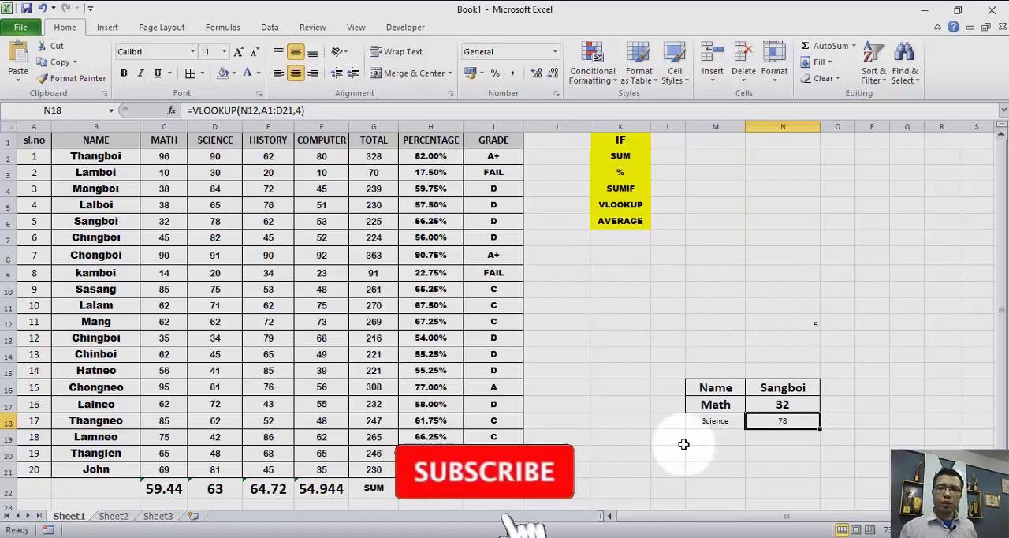
- Add a List data validation to cell N5 with the student names in =$B$2:$B$21 as its source
{"action": "left_click", "coordinate": [788, 203]}
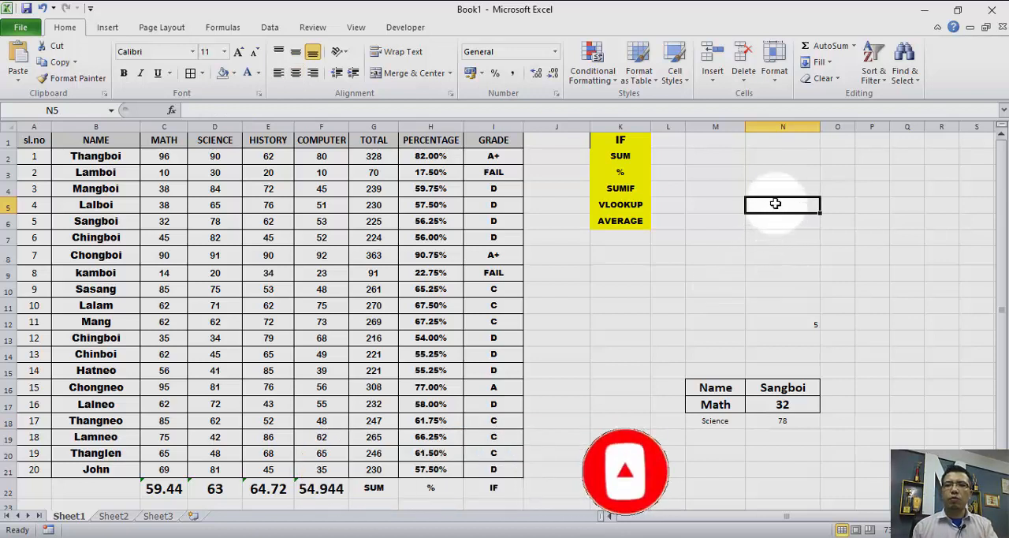
{"action": "left_click", "coordinate": [269, 26]}
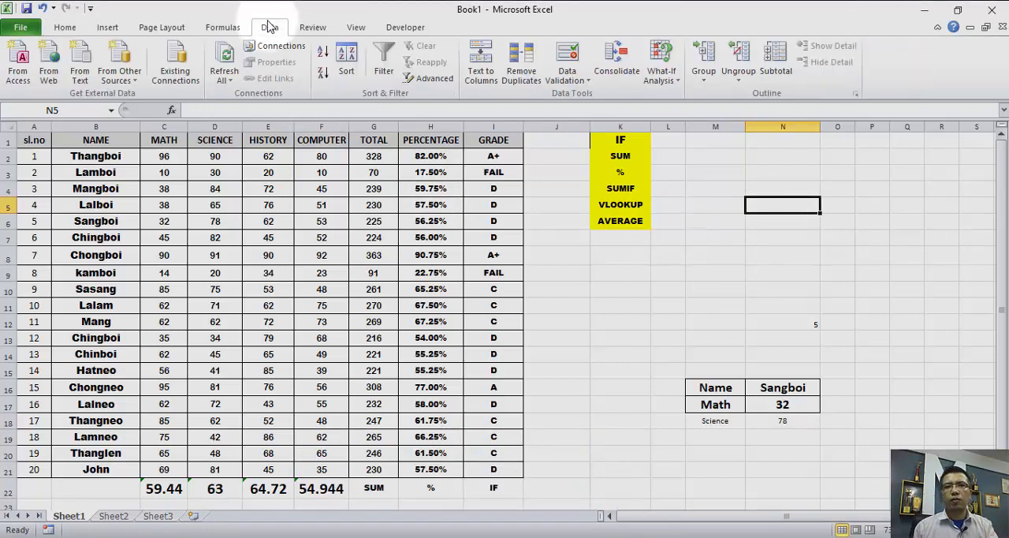
{"action": "left_click", "coordinate": [585, 82]}
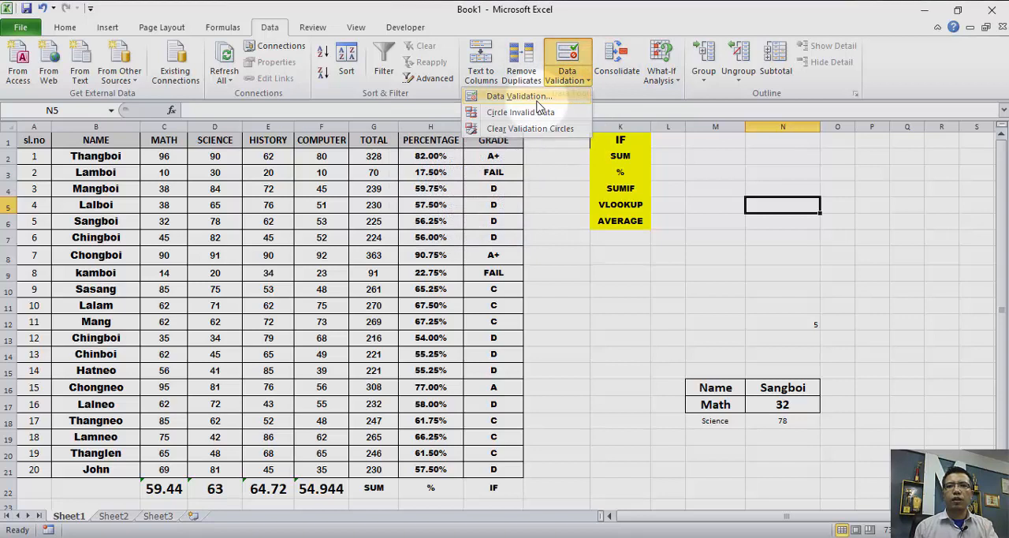
{"action": "left_click", "coordinate": [537, 98]}
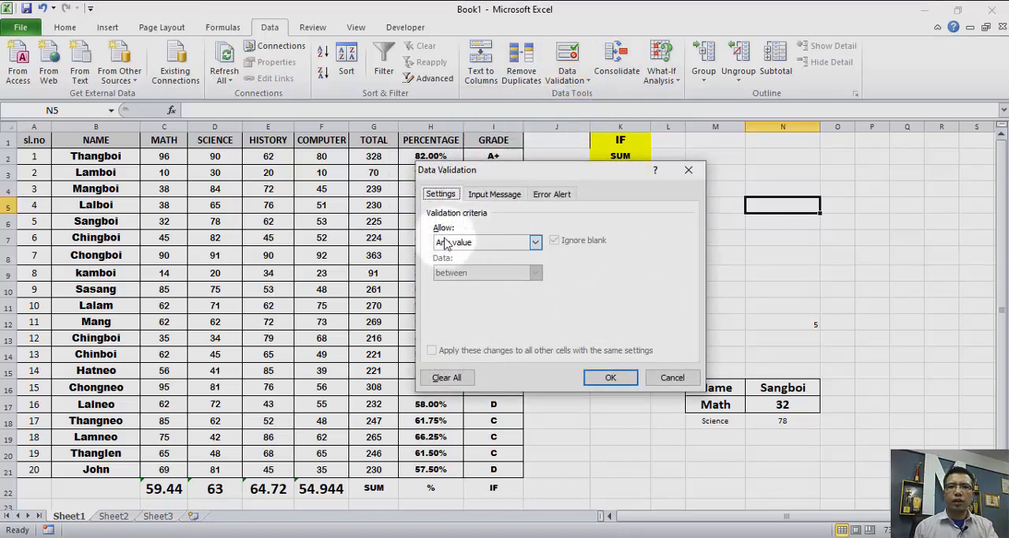
{"action": "left_click", "coordinate": [535, 242]}
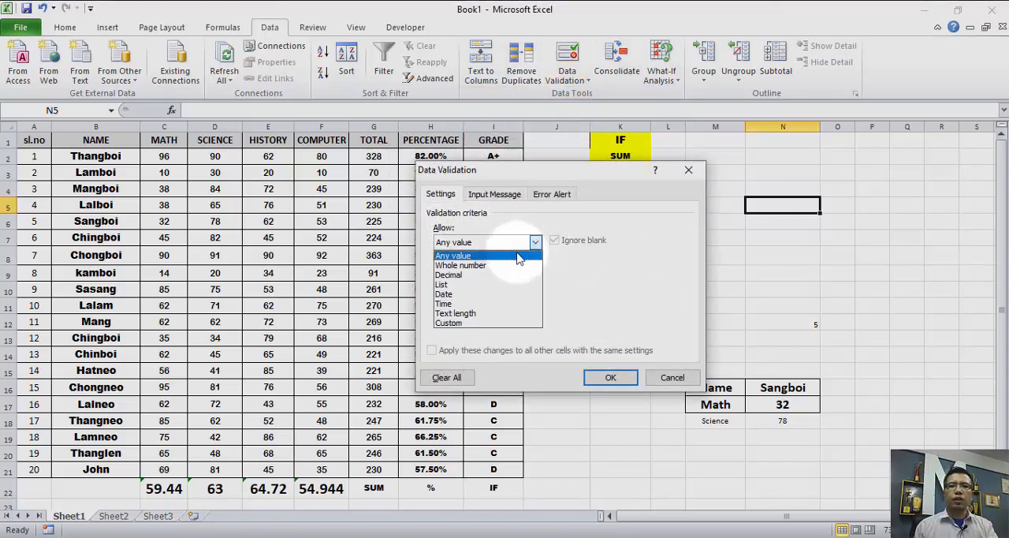
{"action": "left_click", "coordinate": [443, 284]}
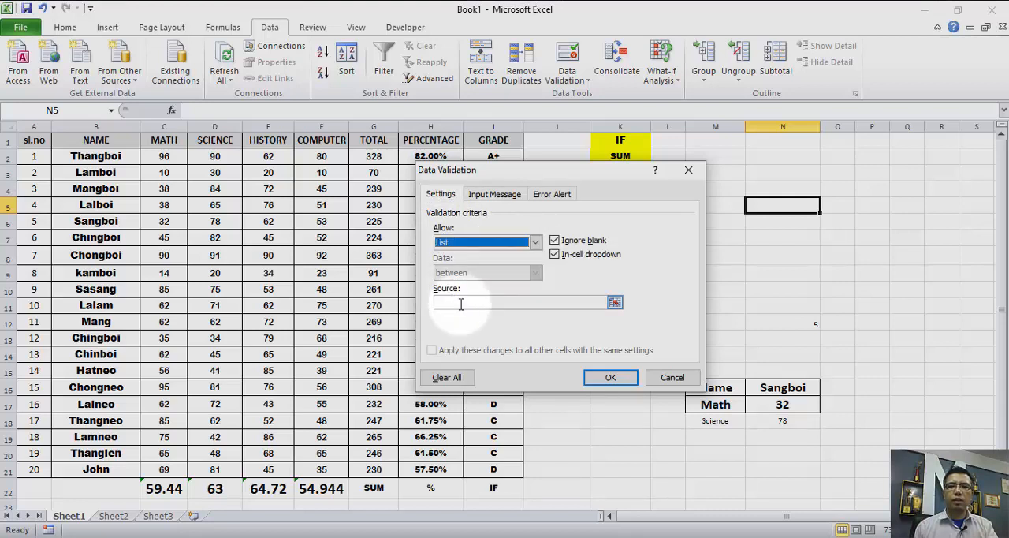
{"action": "left_click", "coordinate": [615, 305]}
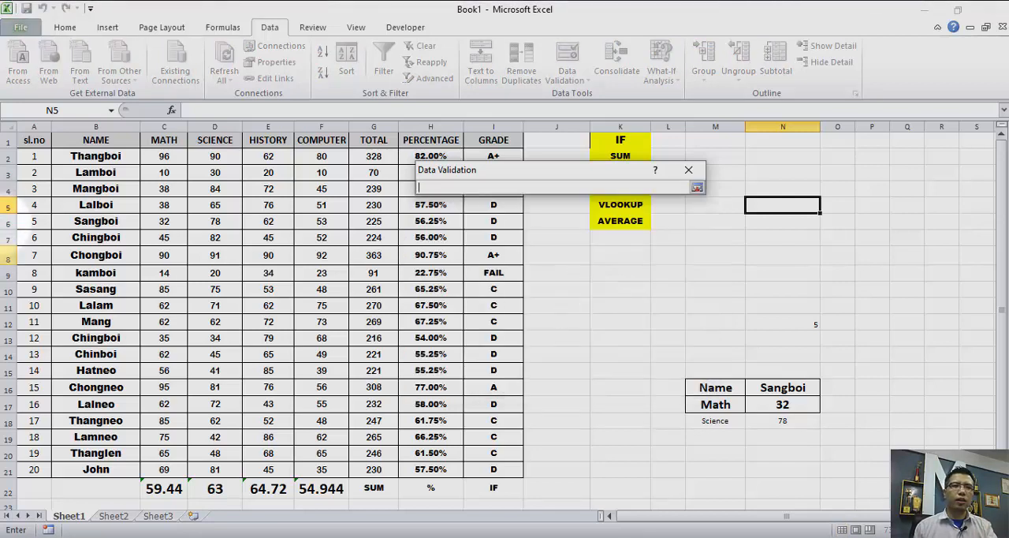
{"action": "left_click_drag", "start_coordinate": [63, 153], "coordinate": [99, 467]}
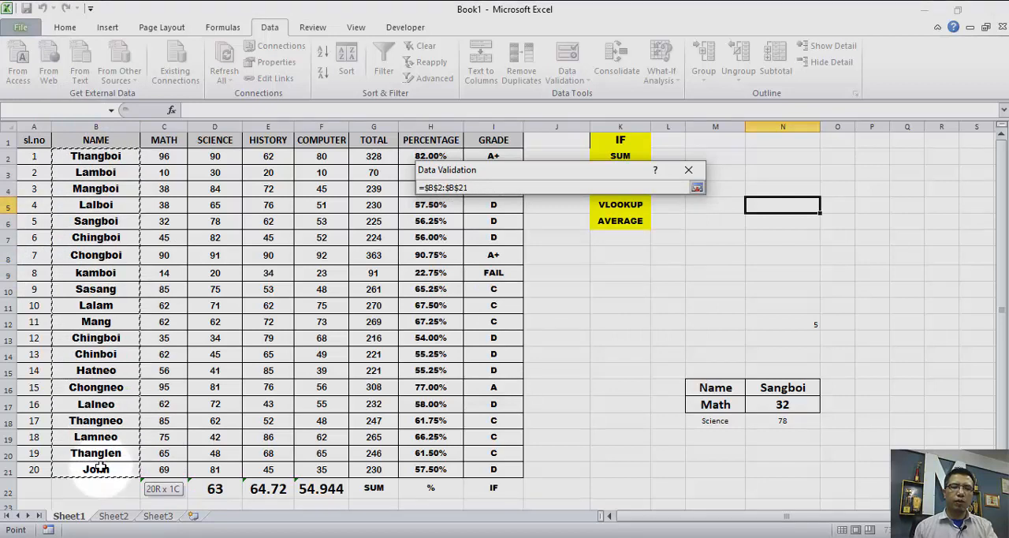
{"action": "key", "text": "Return"}
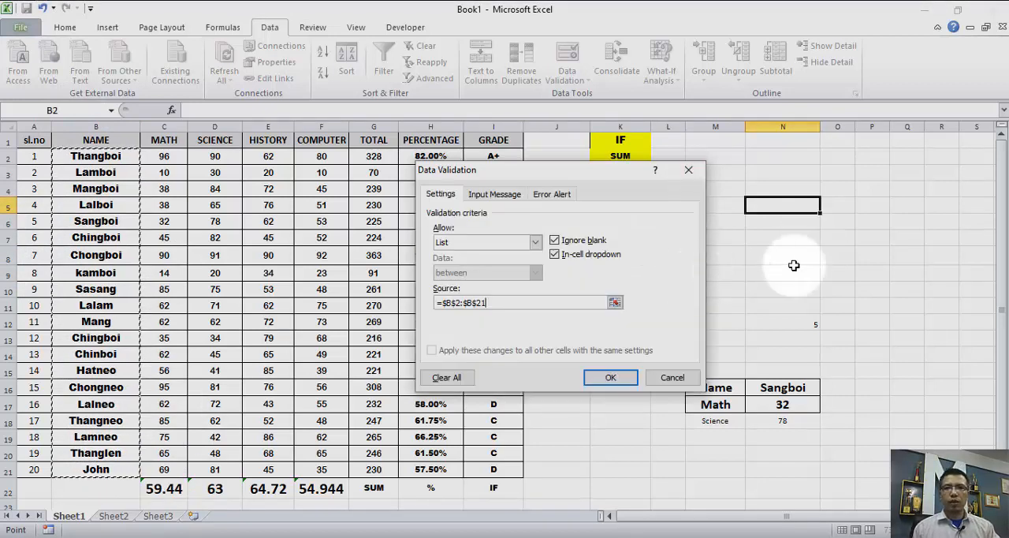
{"action": "left_click", "coordinate": [603, 377]}
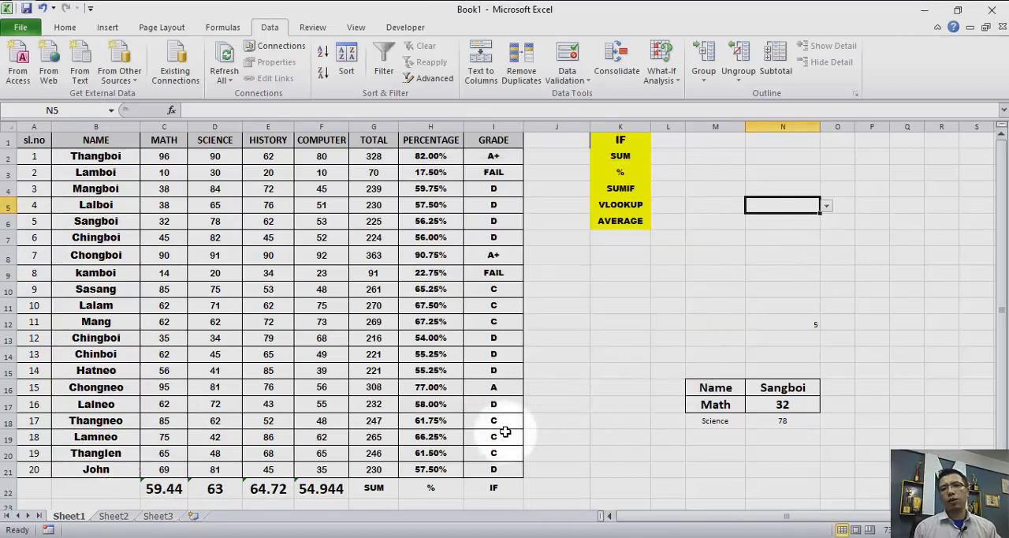
- Choose the name of the student with serial number 2 from the N5 dropdown and look through the remaining names in its list
{"action": "left_click", "coordinate": [826, 205]}
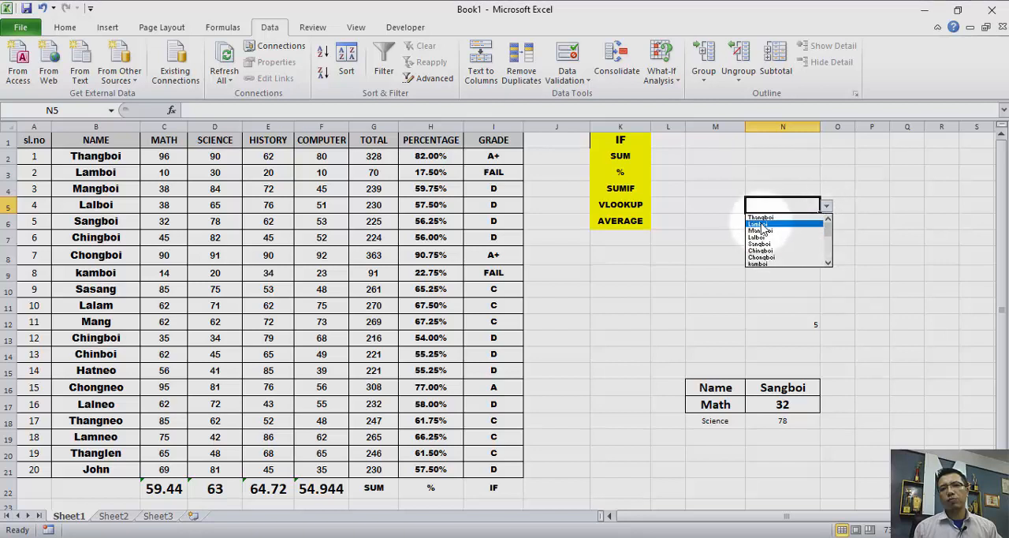
{"action": "left_click", "coordinate": [764, 226]}
{"action": "left_click", "coordinate": [826, 206]}
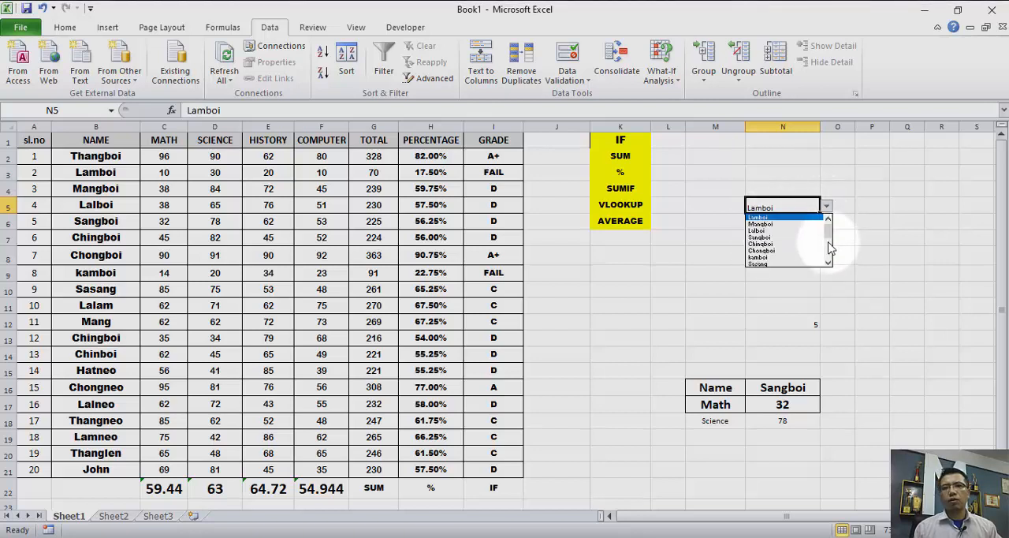
{"action": "left_click_drag", "start_coordinate": [828, 235], "coordinate": [829, 268]}
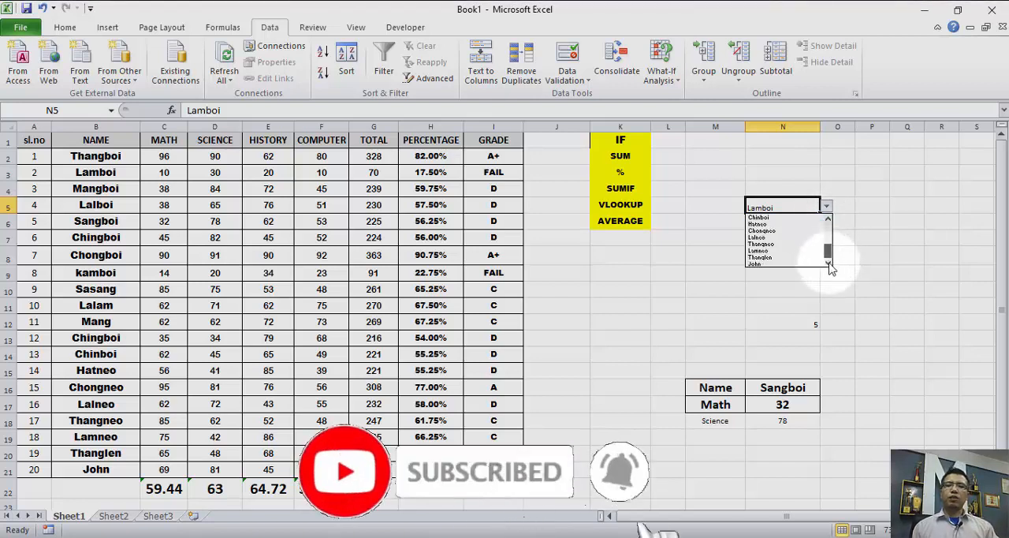
{"action": "left_click", "coordinate": [785, 291]}
{"action": "left_click", "coordinate": [757, 274]}
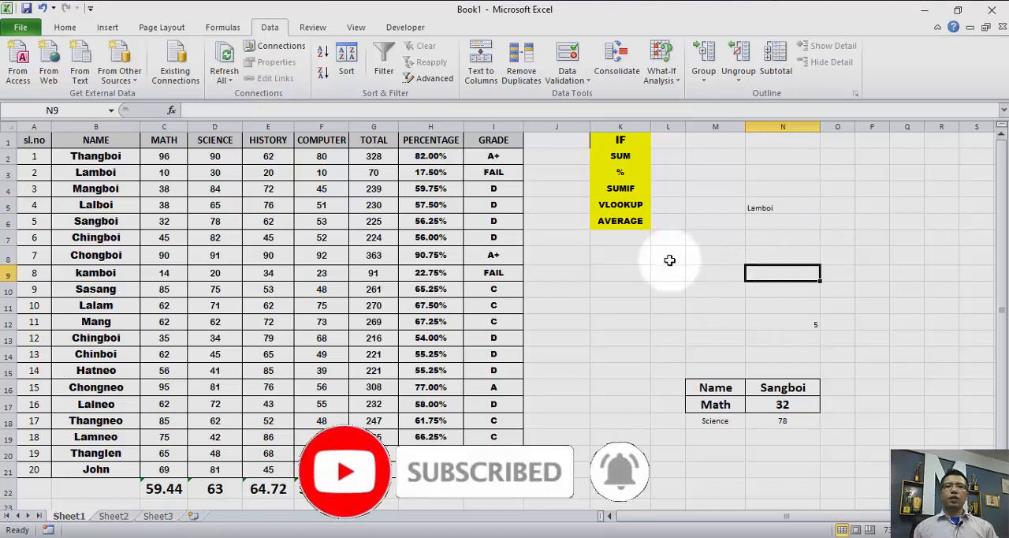
- Enter =SUMIF(A1:C21,N5,B1:B21) in cell N9 to return the chosen student's math mark
{"action": "left_click", "coordinate": [630, 189]}
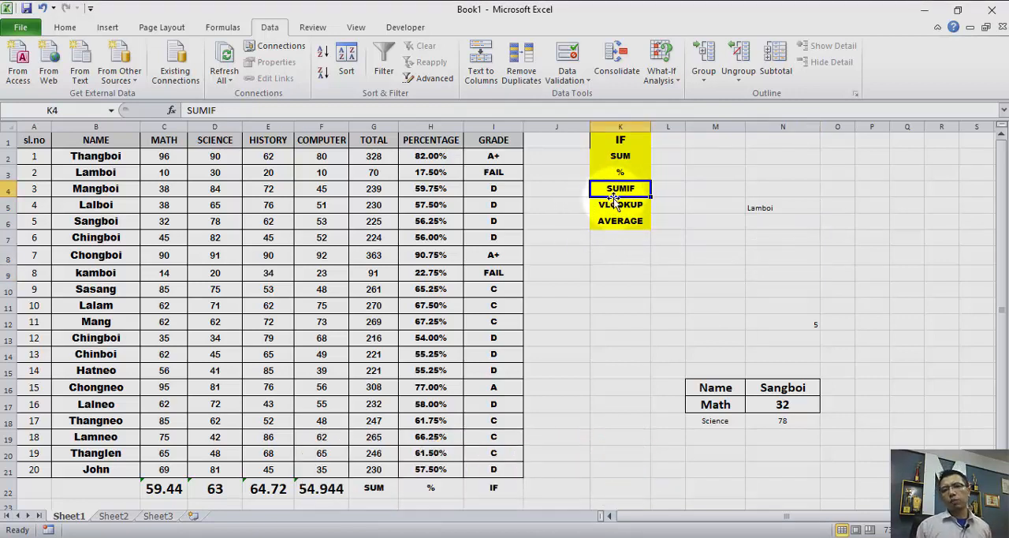
{"action": "left_click", "coordinate": [751, 275]}
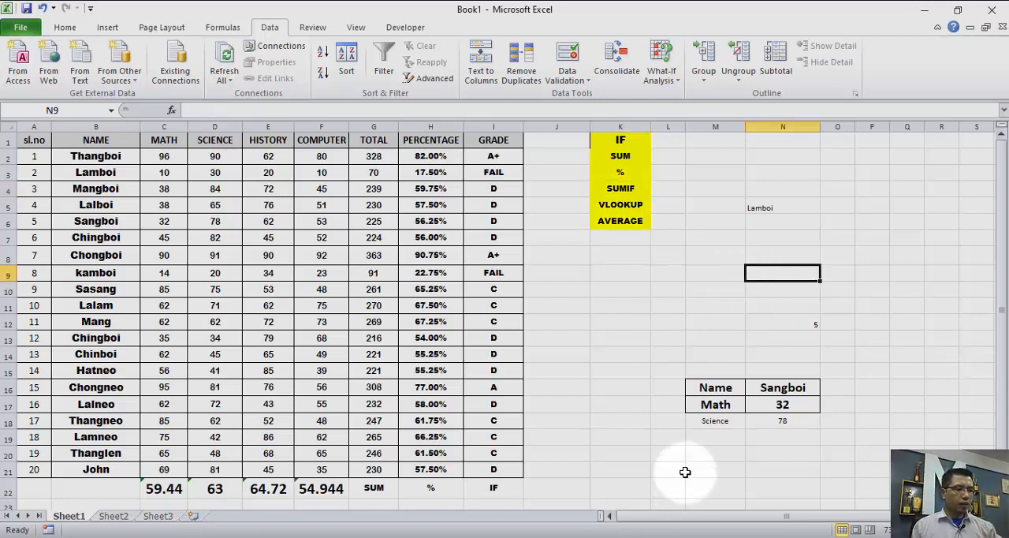
{"action": "type", "text": "="}
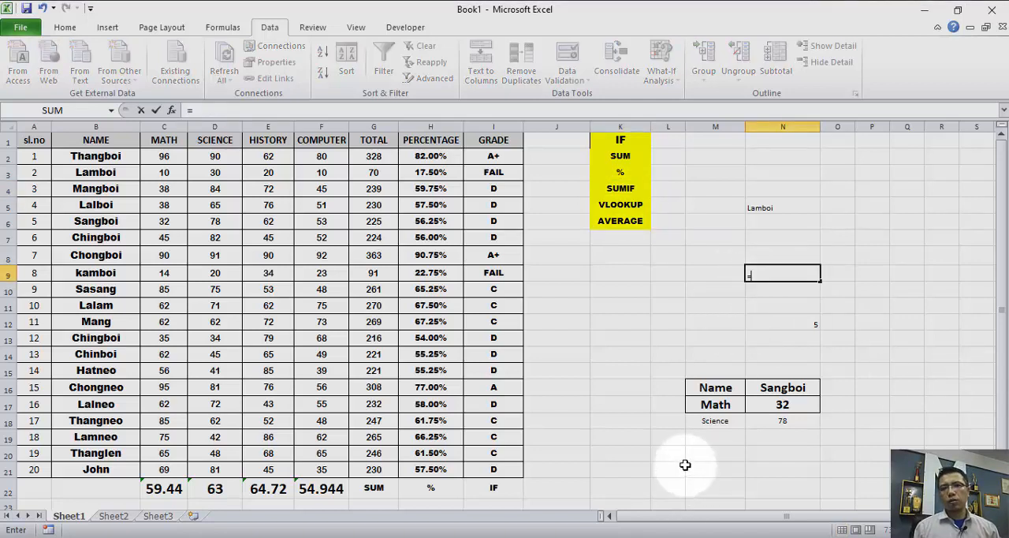
{"action": "type", "text": "sum"}
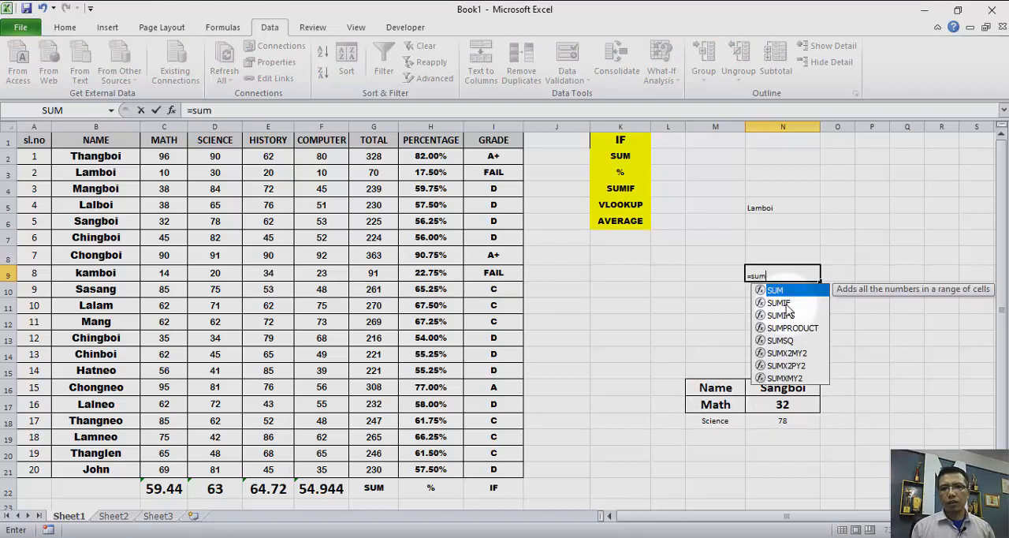
{"action": "double_click", "coordinate": [786, 305]}
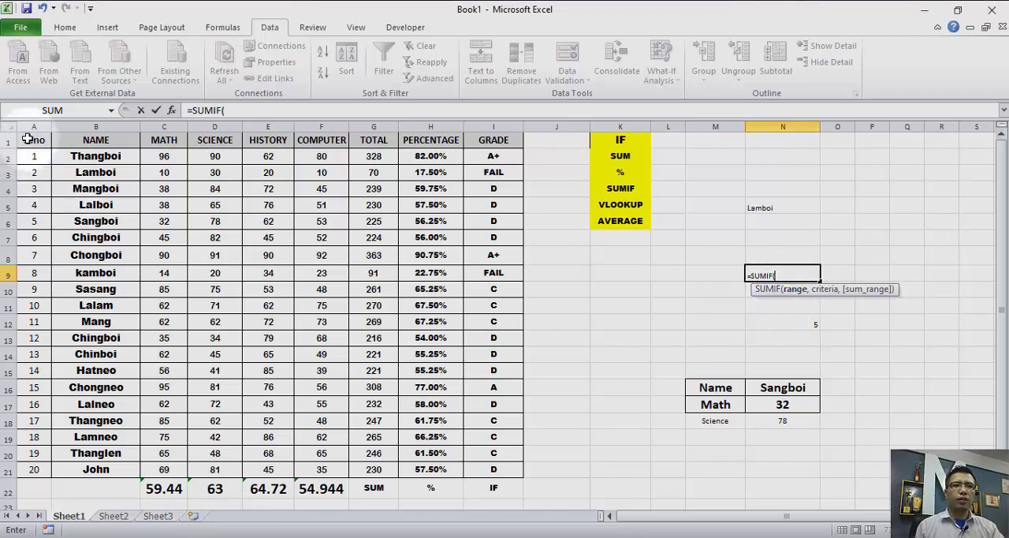
{"action": "left_click_drag", "start_coordinate": [24, 140], "coordinate": [176, 477]}
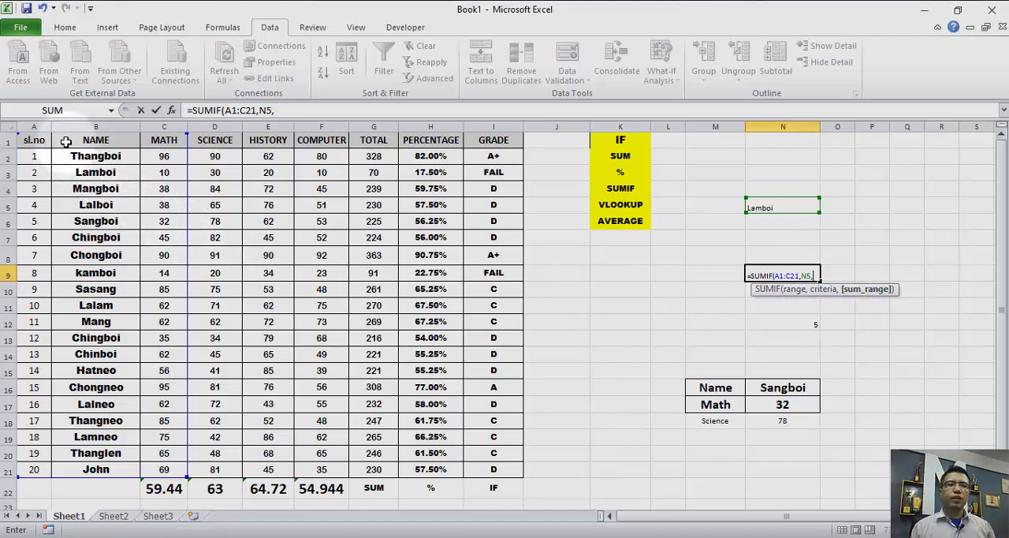
{"action": "left_click_drag", "start_coordinate": [70, 140], "coordinate": [85, 466]}
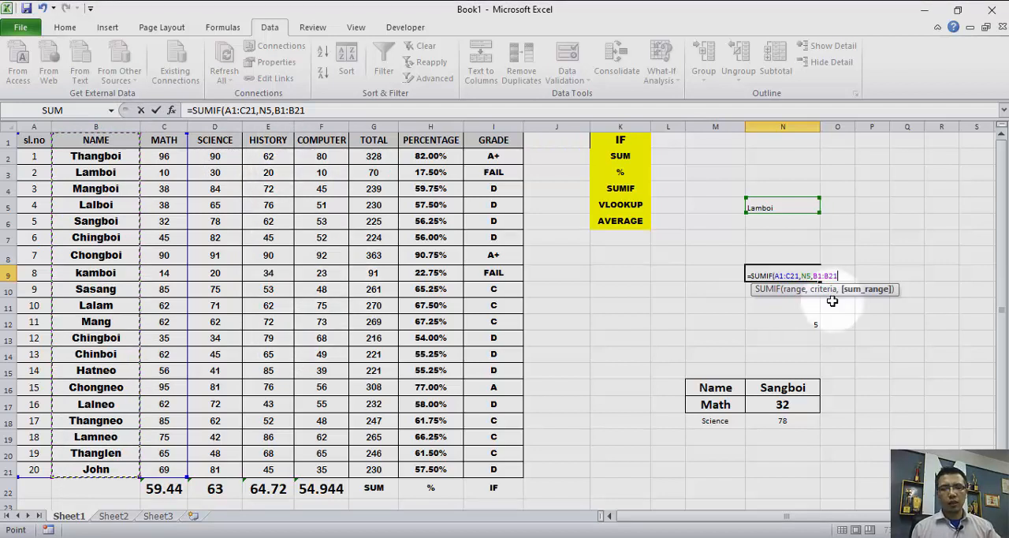
{"action": "key", "text": "Return"}
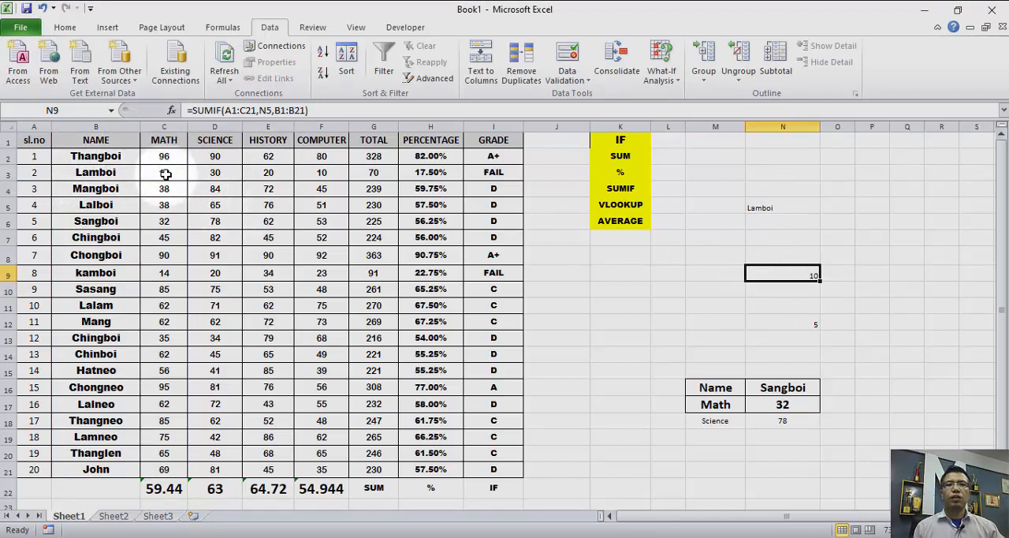
- Test the SUMIF formula by choosing the student with serial number 4 in N5, followed by the one with serial number 9
{"action": "left_click", "coordinate": [795, 207]}
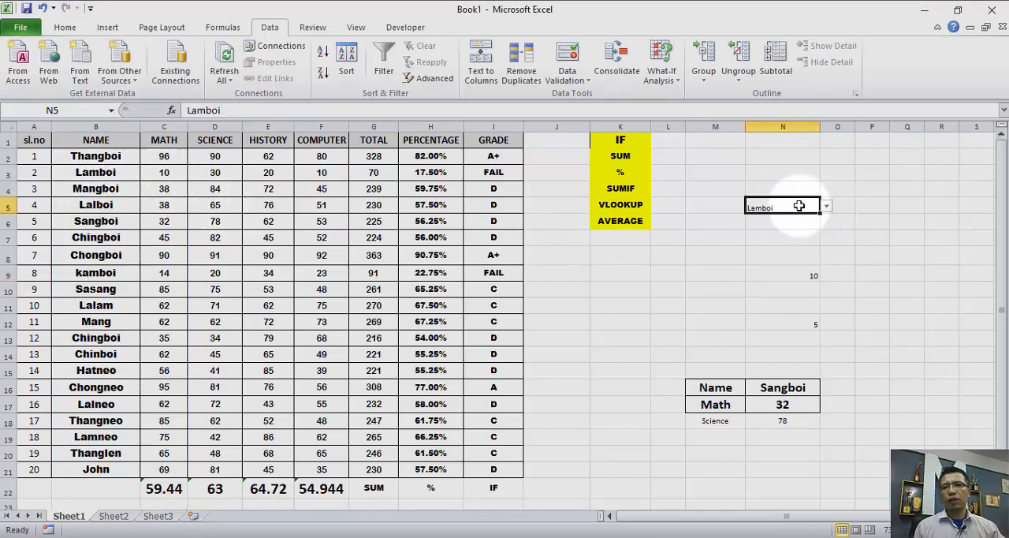
{"action": "left_click", "coordinate": [827, 208]}
{"action": "scroll", "coordinate": [829, 236], "scroll_direction": "up", "scroll_amount": 1}
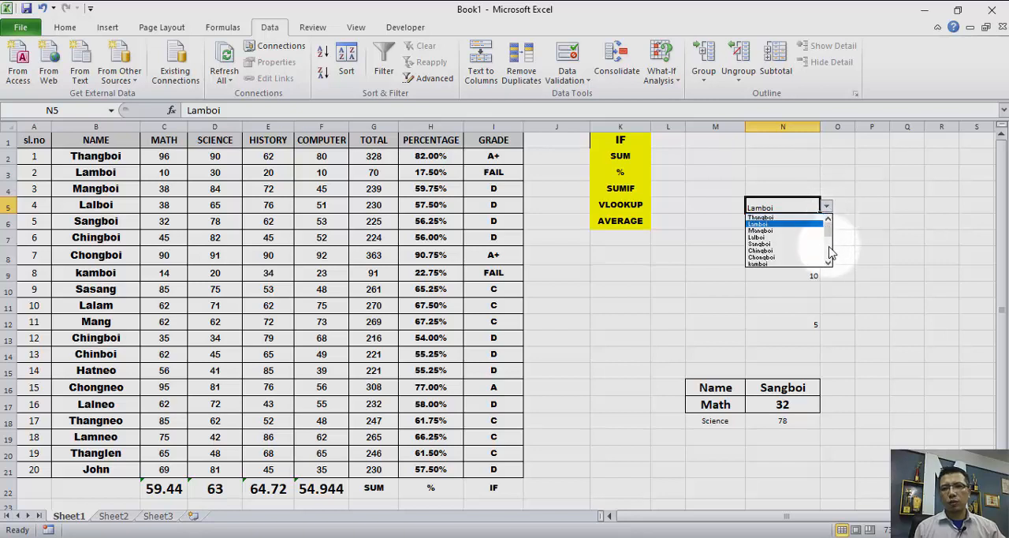
{"action": "left_click", "coordinate": [783, 240]}
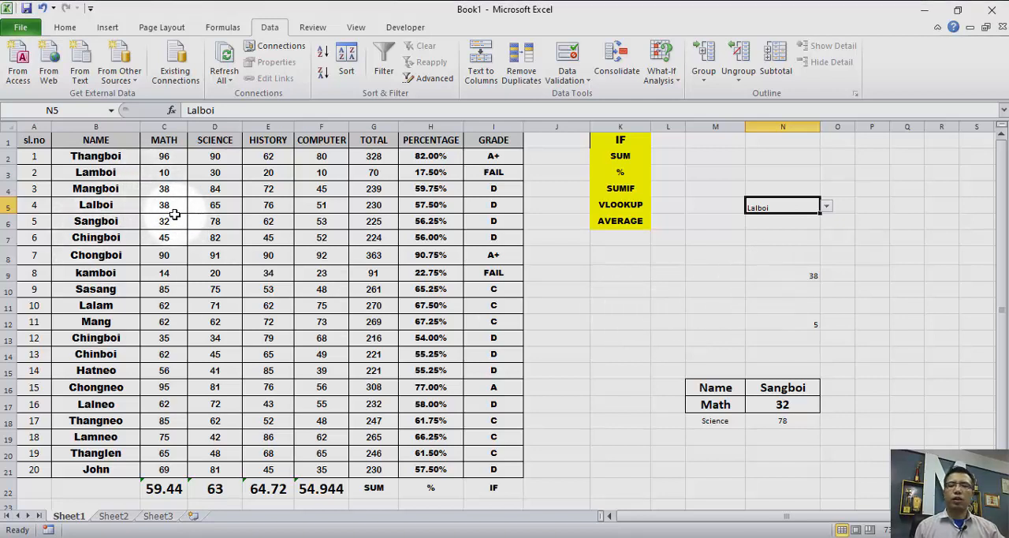
{"action": "left_click", "coordinate": [826, 206]}
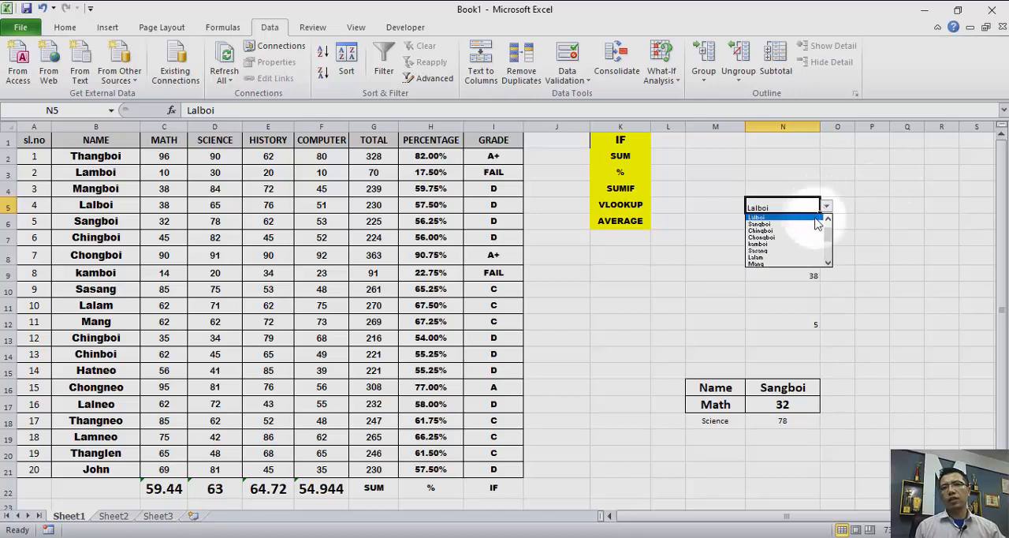
{"action": "left_click", "coordinate": [791, 253]}
{"action": "left_click", "coordinate": [826, 206]}
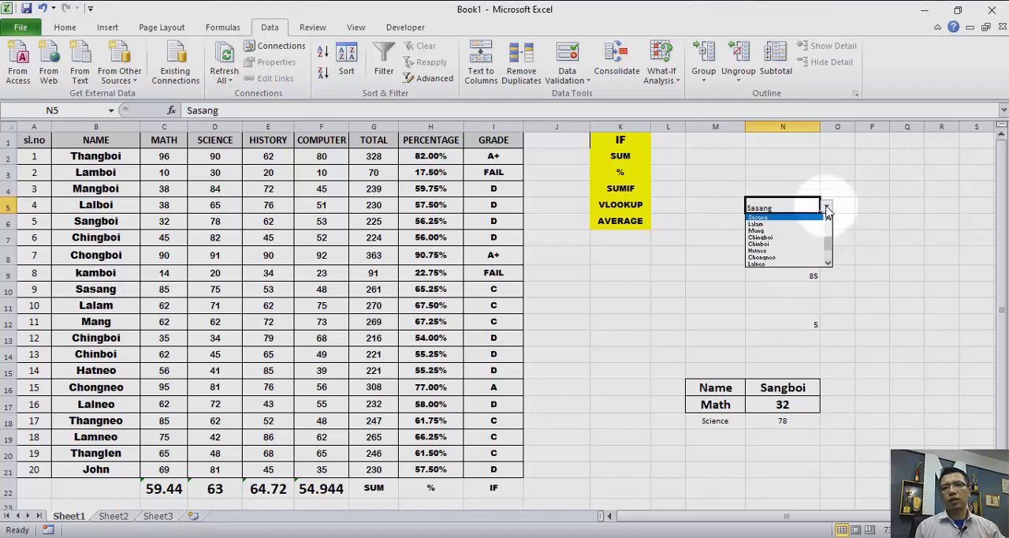
{"action": "left_click", "coordinate": [849, 289]}
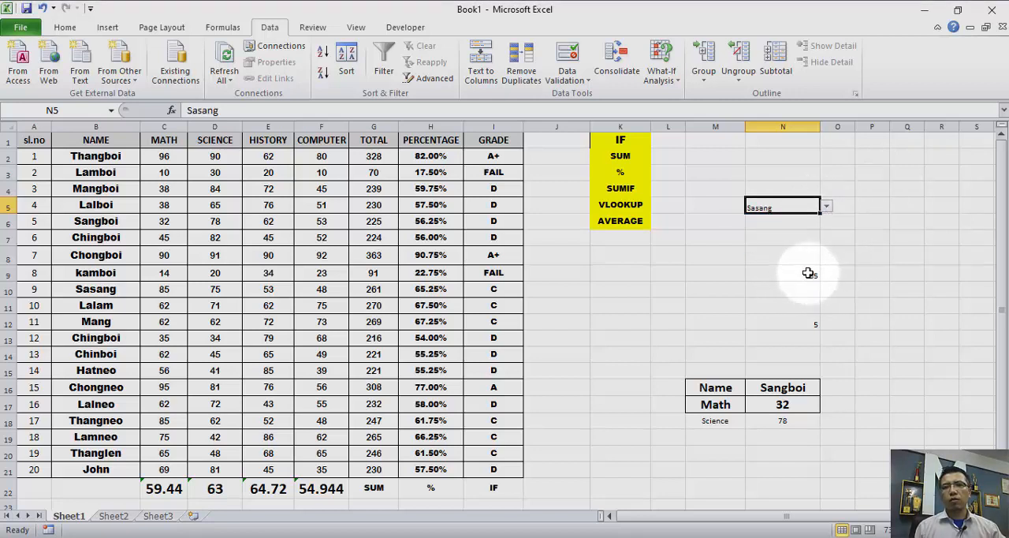
- Format the SUMIF result in cell N9 as bold, size 24, centered horizontally and vertically
{"action": "left_click", "coordinate": [808, 273]}
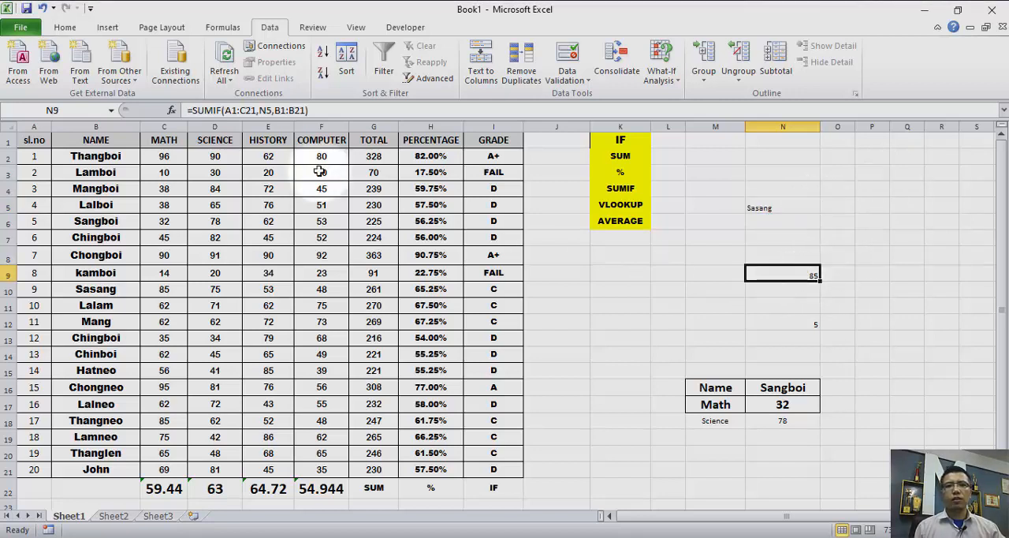
{"action": "left_click", "coordinate": [65, 27]}
{"action": "left_click", "coordinate": [224, 51]}
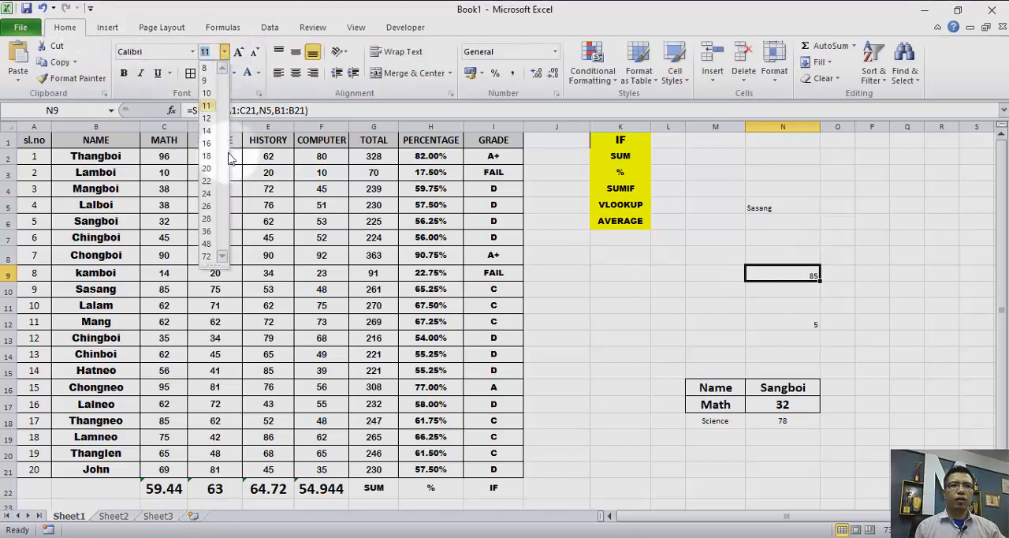
{"action": "left_click", "coordinate": [206, 193]}
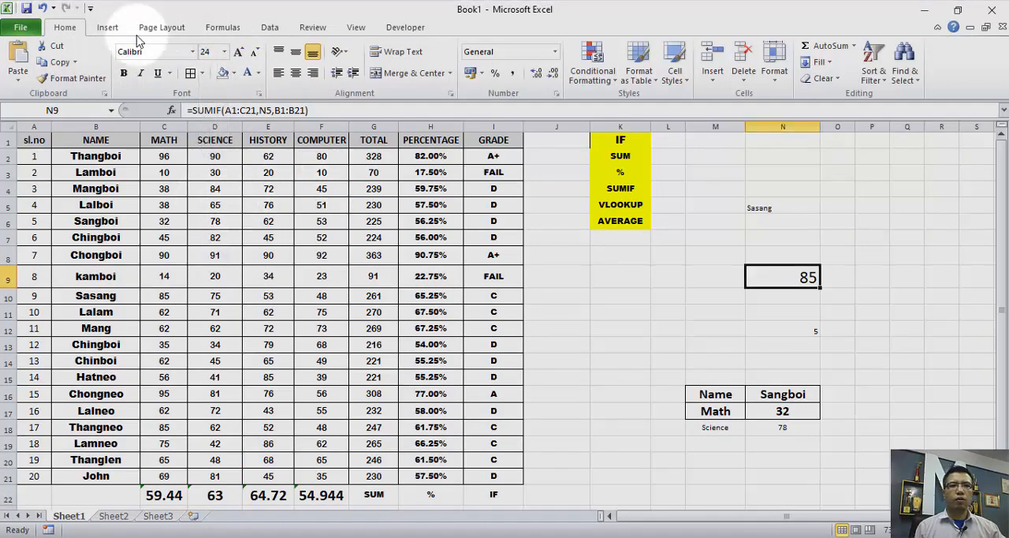
{"action": "left_click", "coordinate": [123, 73]}
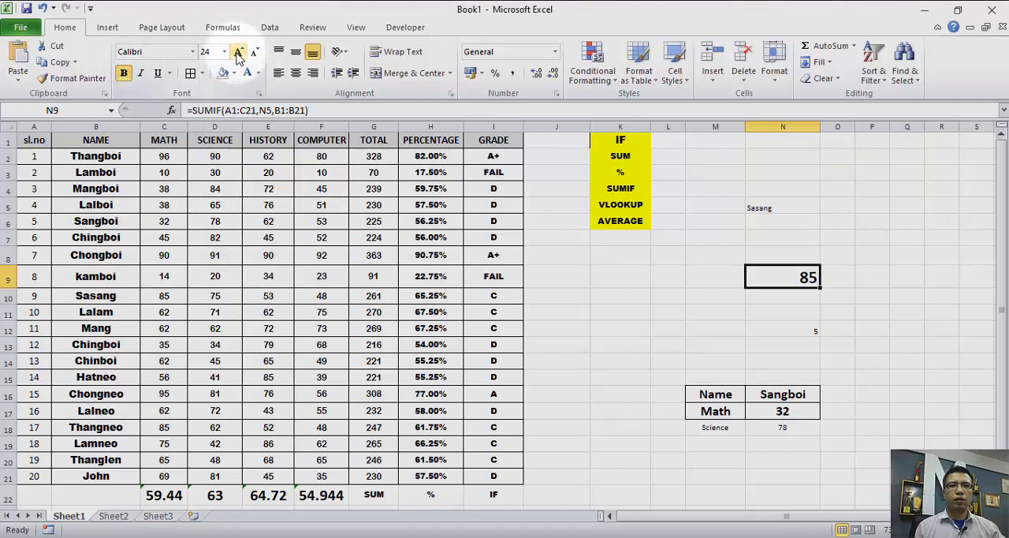
{"action": "left_click", "coordinate": [296, 53]}
{"action": "left_click", "coordinate": [295, 72]}
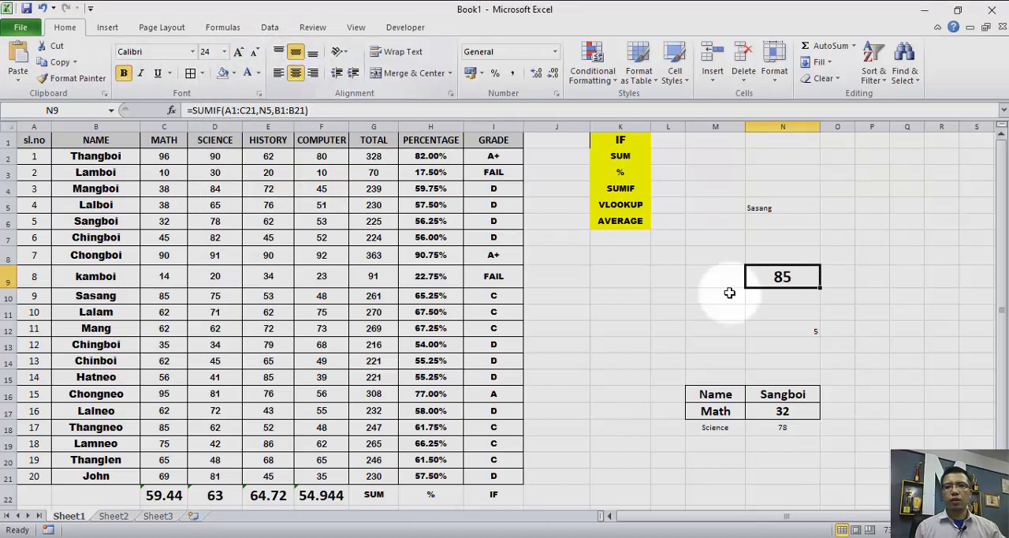
- Enlarge the font of N5 to 20 and choose the student with serial number 14 from its dropdown
{"action": "left_click", "coordinate": [775, 207]}
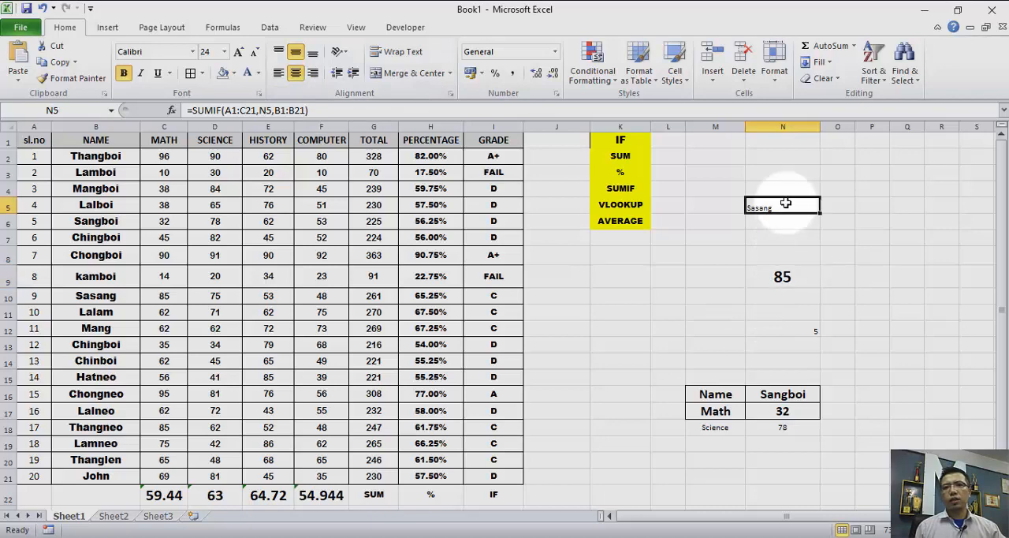
{"action": "left_click", "coordinate": [238, 52]}
{"action": "left_click", "coordinate": [238, 52]}
{"action": "left_click", "coordinate": [238, 52]}
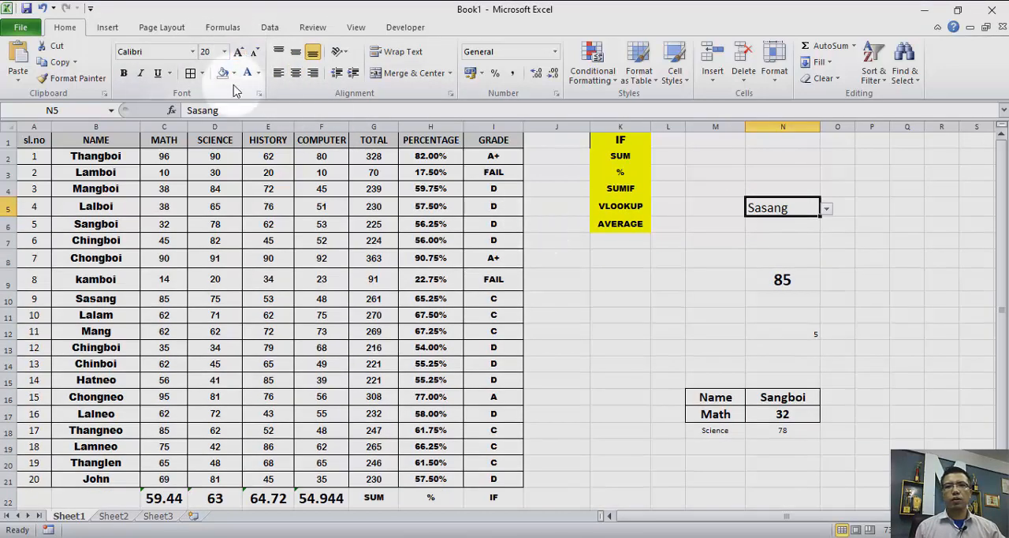
{"action": "left_click", "coordinate": [827, 211]}
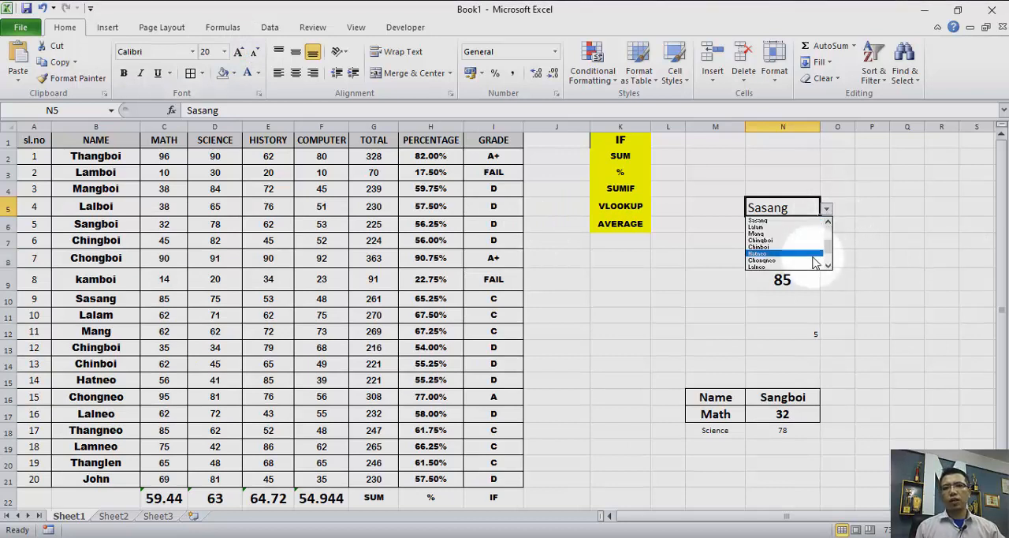
{"action": "left_click", "coordinate": [780, 253]}
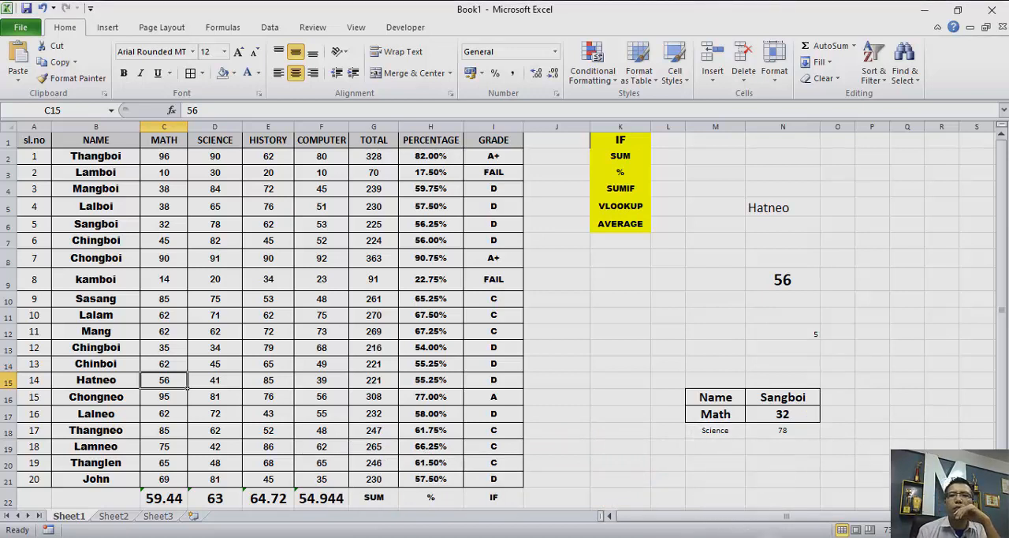
- Enter the numbers 85 in cell K11 and 75 in cell K12
{"action": "left_click", "coordinate": [620, 160]}
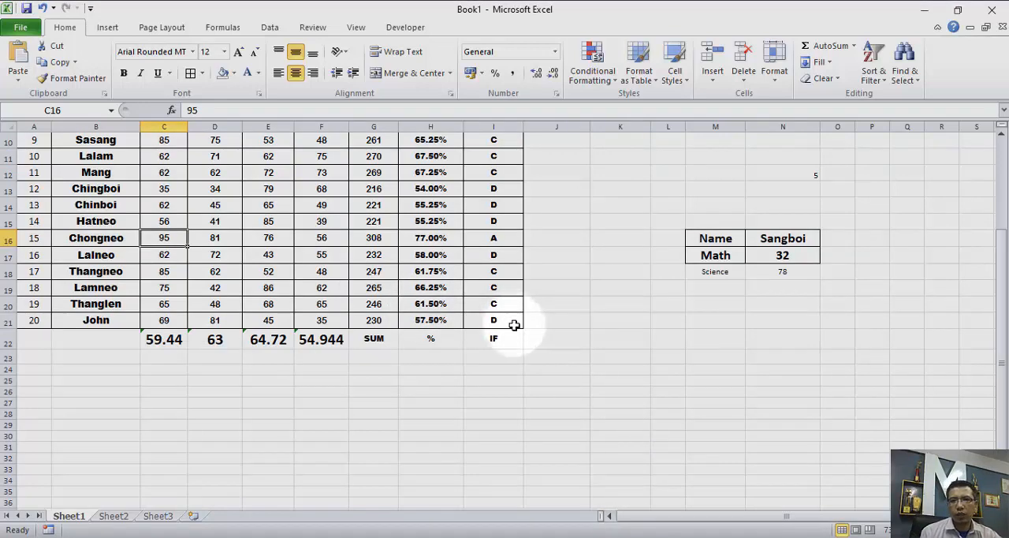
{"action": "scroll", "coordinate": [619, 358], "scroll_direction": "up", "scroll_amount": 3}
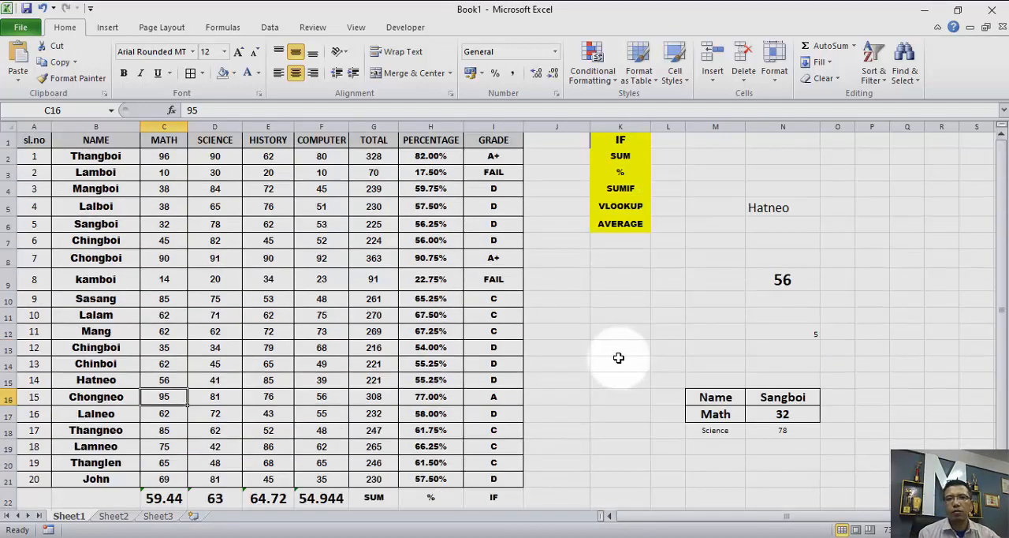
{"action": "left_click", "coordinate": [607, 313]}
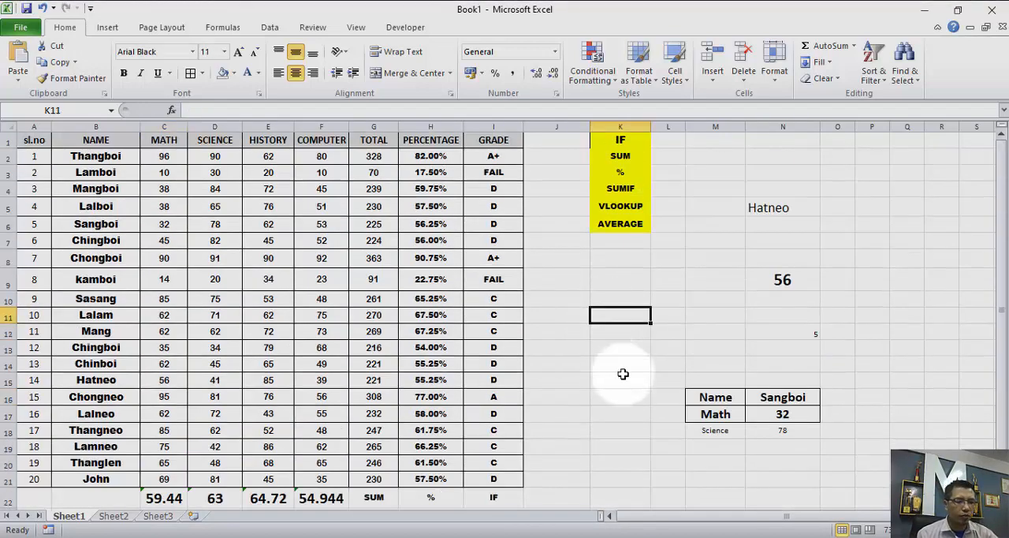
{"action": "type", "text": "85"}
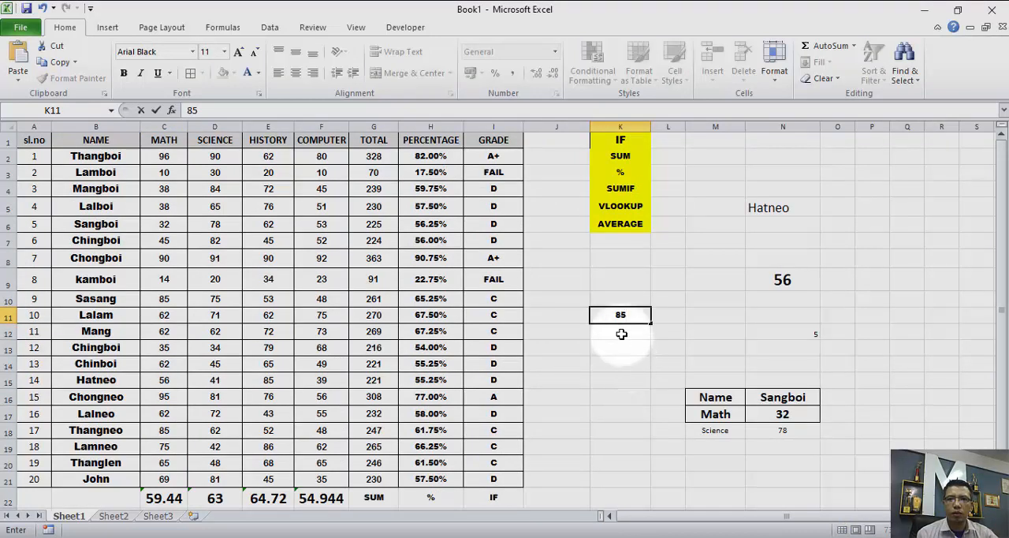
{"action": "key", "text": "Return"}
{"action": "type", "text": "75"}
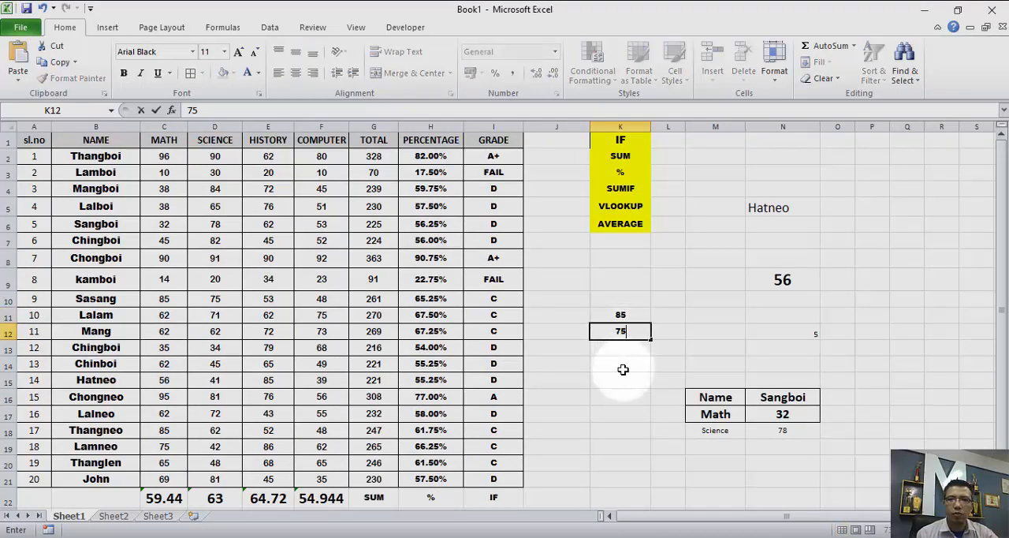
- Enlarge the font of K11:K12 to 20 and of the empty cell K13 to 22
{"action": "left_click_drag", "start_coordinate": [614, 315], "coordinate": [616, 332]}
{"action": "left_click", "coordinate": [245, 55]}
{"action": "left_click", "coordinate": [245, 55]}
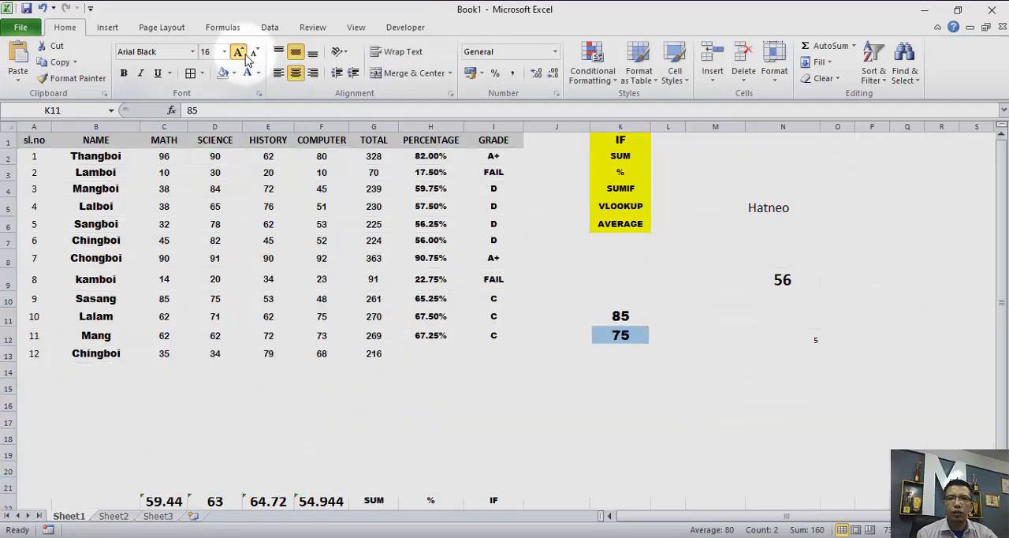
{"action": "left_click", "coordinate": [245, 55]}
{"action": "left_click", "coordinate": [245, 55]}
{"action": "left_click", "coordinate": [608, 361]}
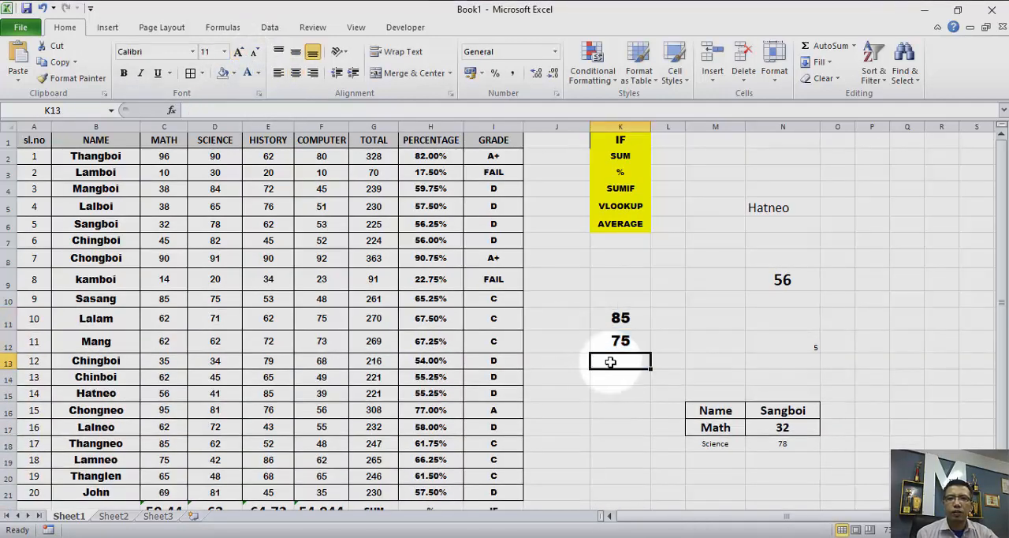
{"action": "left_click", "coordinate": [239, 52]}
{"action": "left_click", "coordinate": [239, 52]}
{"action": "left_click", "coordinate": [239, 52]}
{"action": "left_click", "coordinate": [239, 52]}
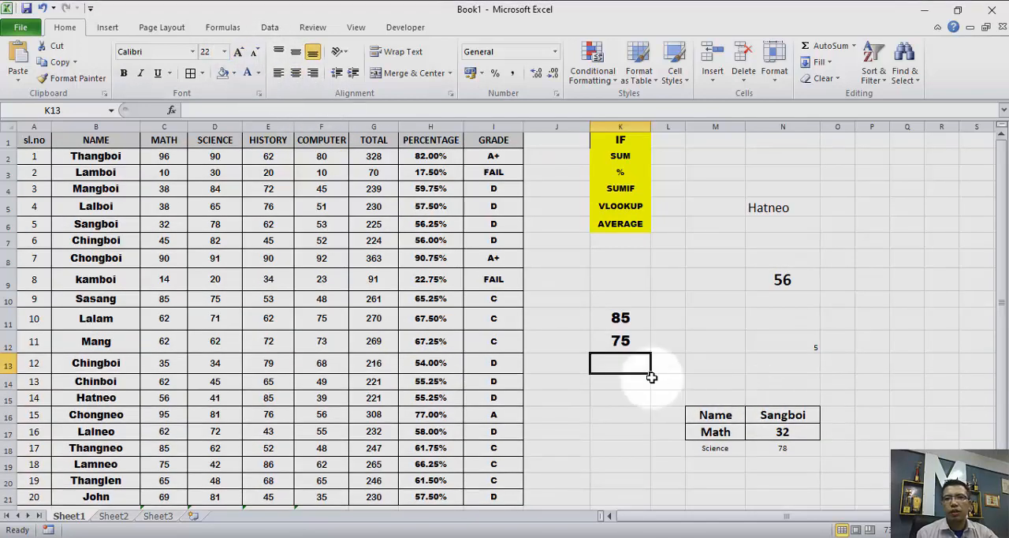
- Enter the multiplication formula =K11*K12 in cell K13 and make the cell bold
{"action": "left_click_drag", "start_coordinate": [605, 313], "coordinate": [609, 345]}
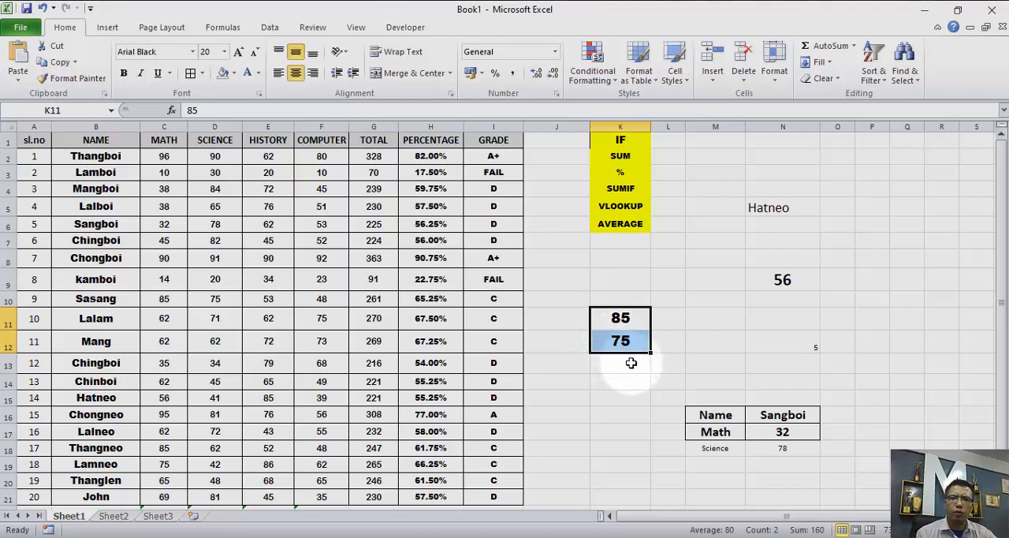
{"action": "left_click", "coordinate": [631, 365]}
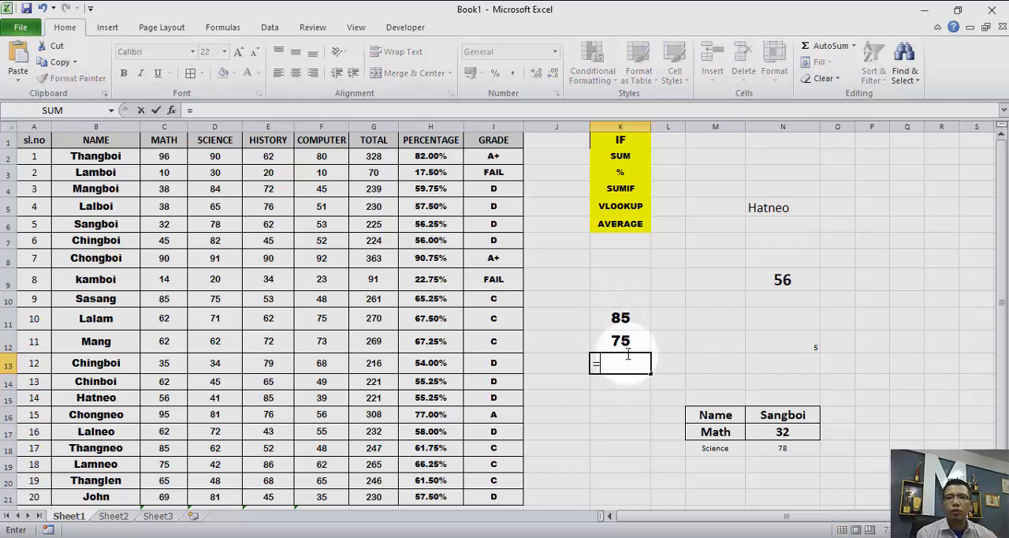
{"action": "left_click", "coordinate": [619, 319]}
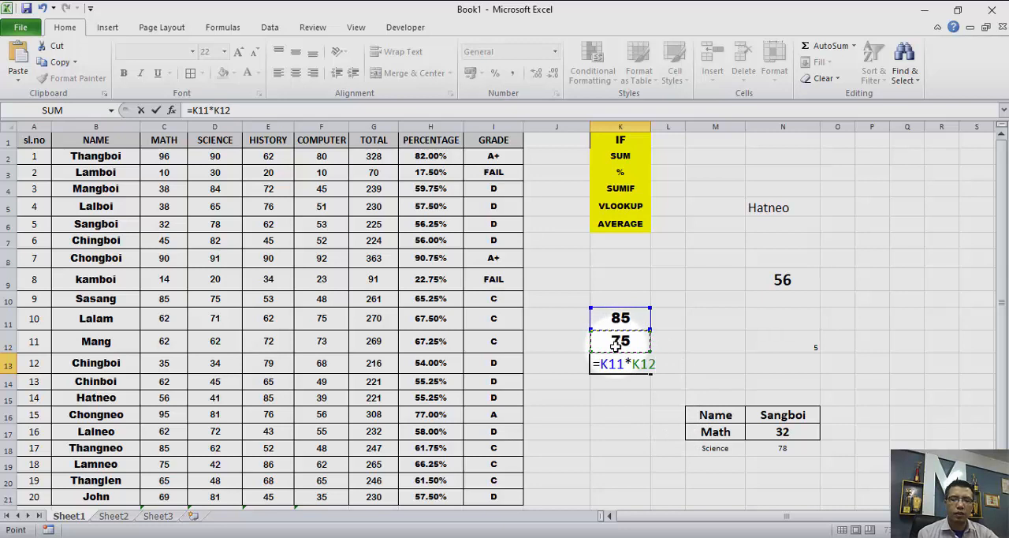
{"action": "key", "text": "Return"}
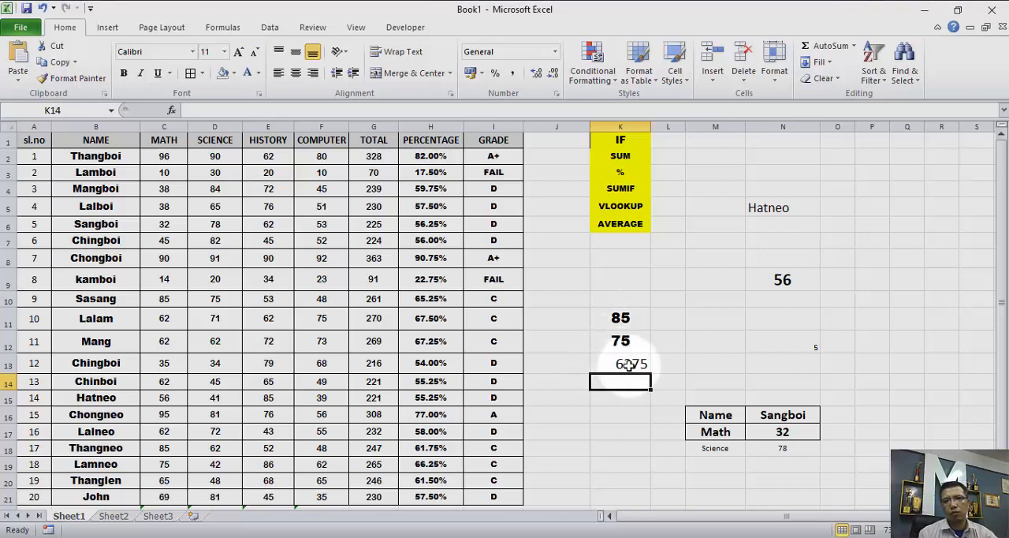
{"action": "left_click", "coordinate": [622, 363]}
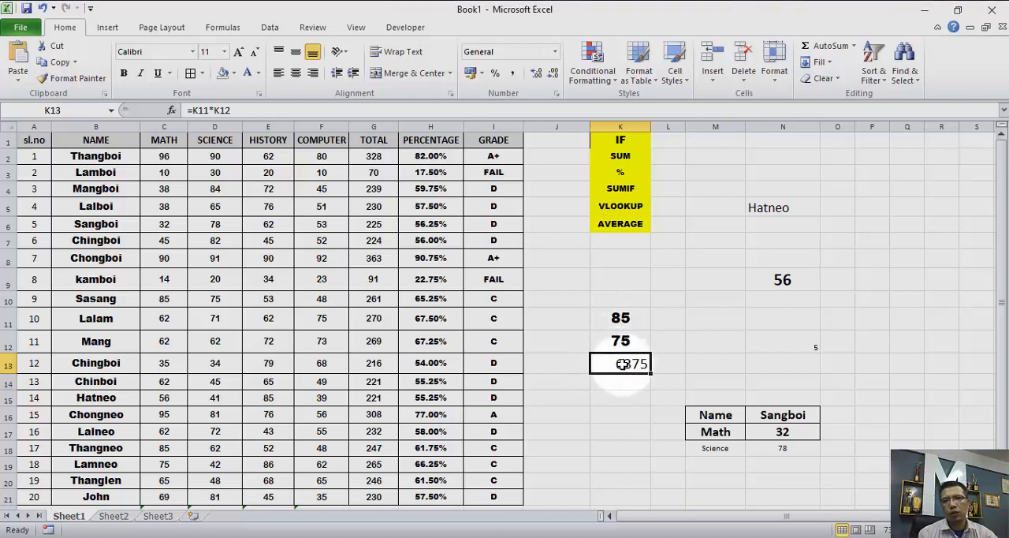
{"action": "left_click", "coordinate": [124, 74]}
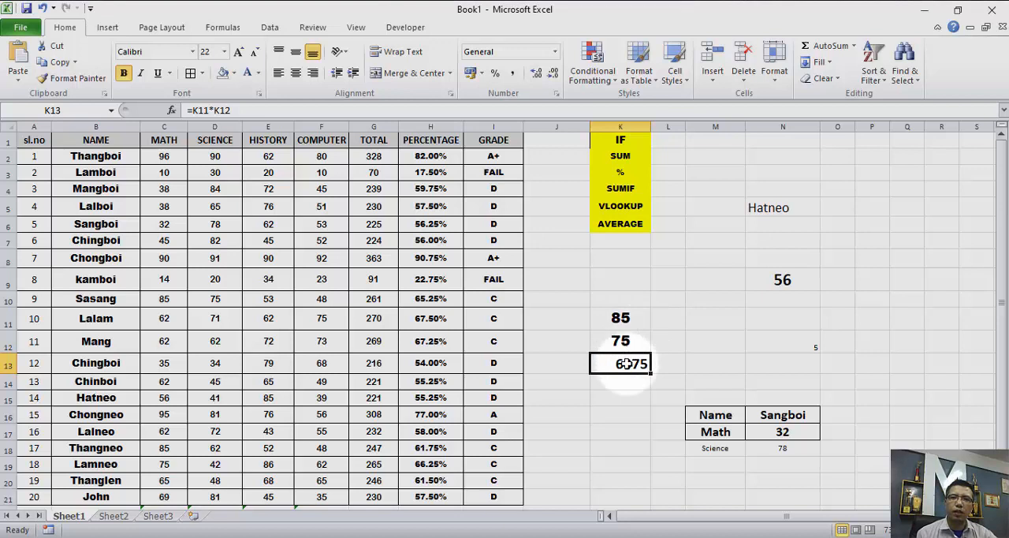
- Change the operator in K13's formula to division, =K11/K12, followed by subtraction, =K11-K12
{"action": "left_click", "coordinate": [213, 109]}
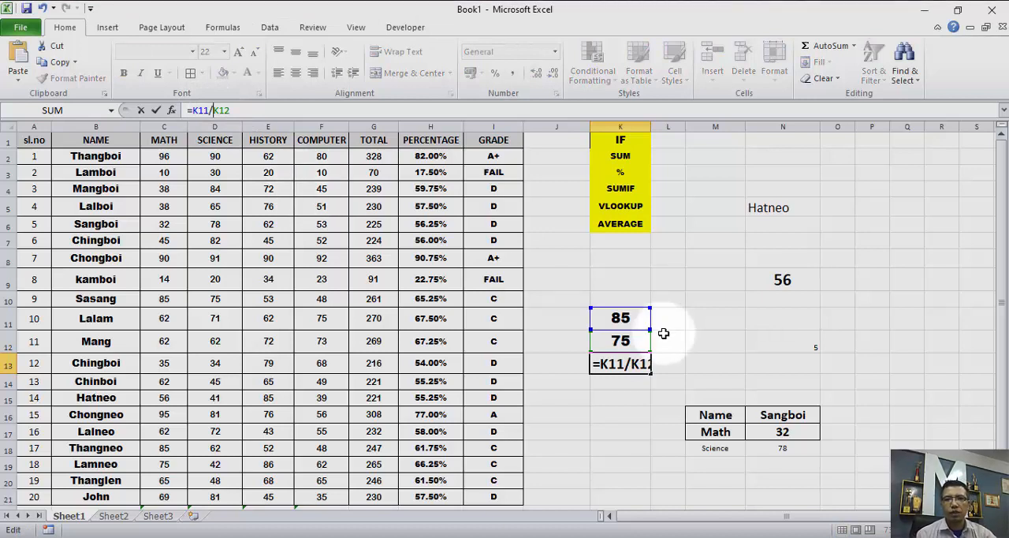
{"action": "key", "text": "Return"}
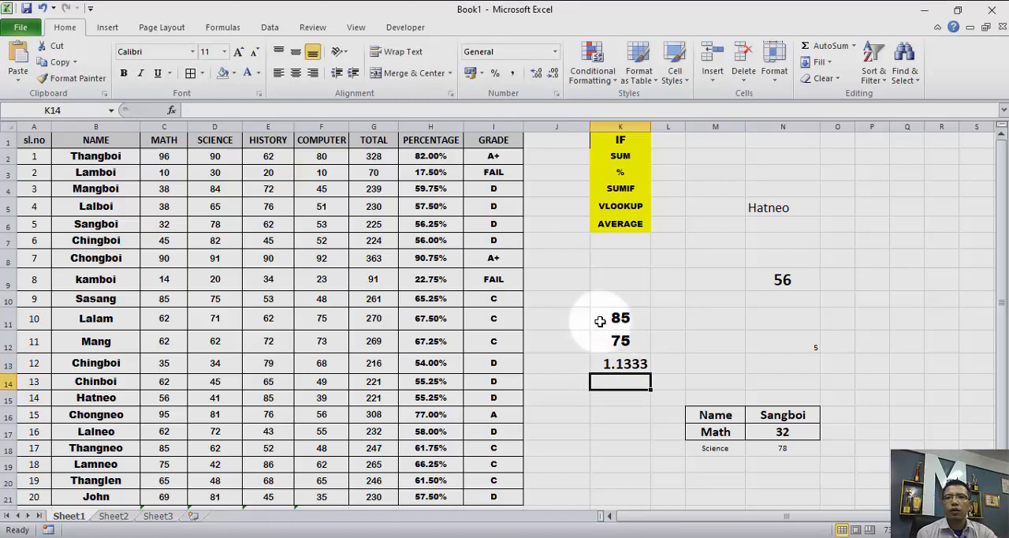
{"action": "left_click", "coordinate": [638, 366]}
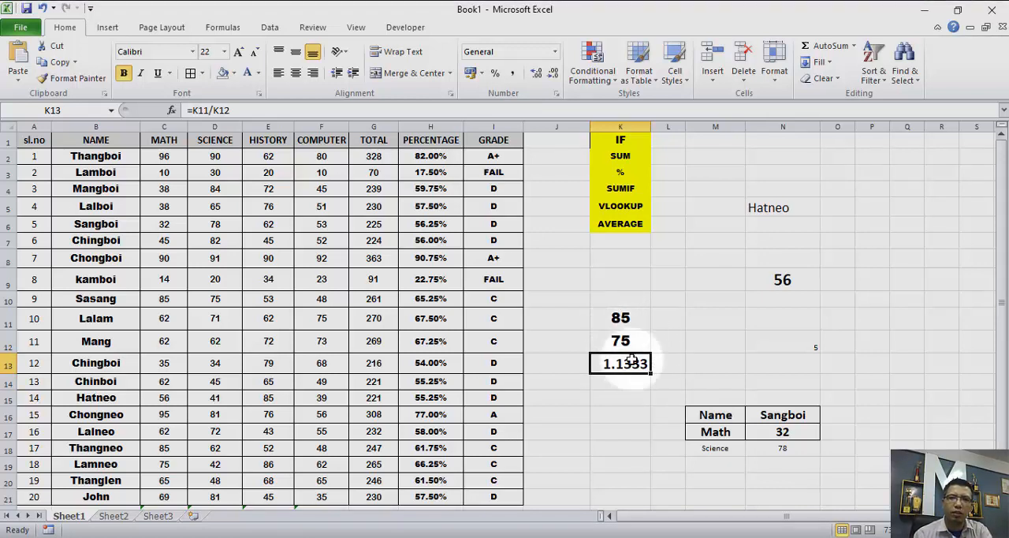
{"action": "left_click", "coordinate": [210, 111]}
{"action": "key", "text": "BackSpace"}
{"action": "type", "text": "-"}
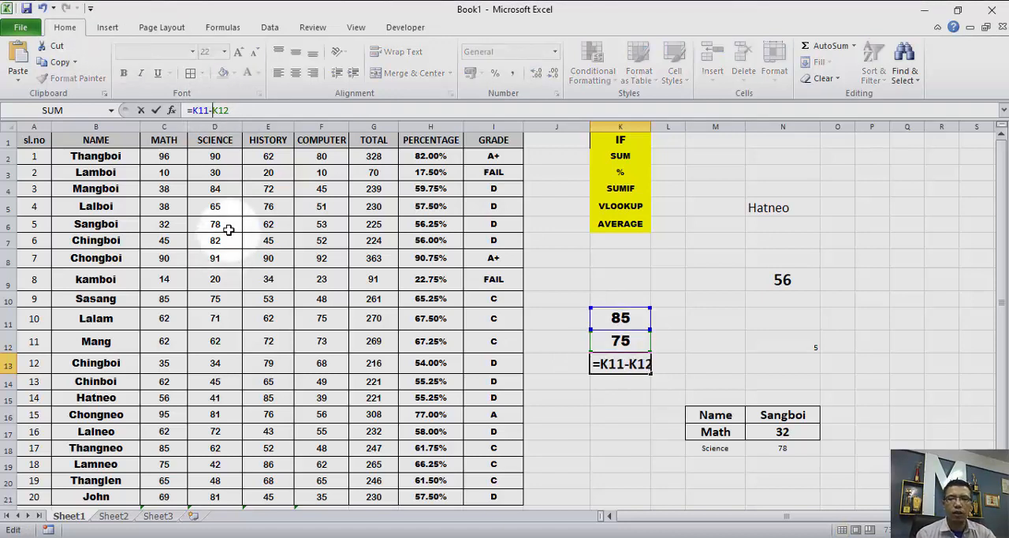
{"action": "key", "text": "Return"}
{"action": "left_click", "coordinate": [621, 364]}
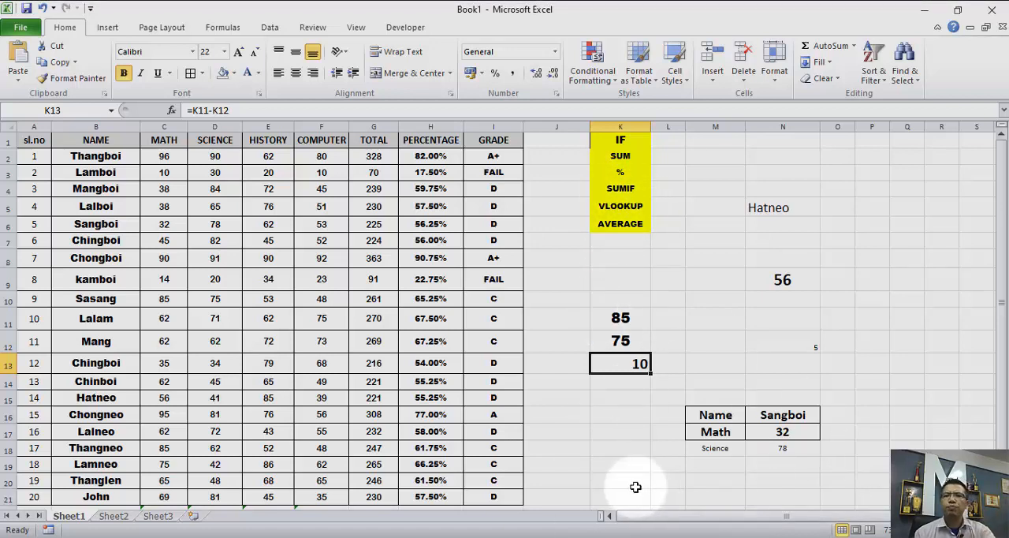
- Choose the student with serial number 17 from the N5 dropdown and select the calculation cells K11:K13
{"action": "left_click", "coordinate": [781, 210]}
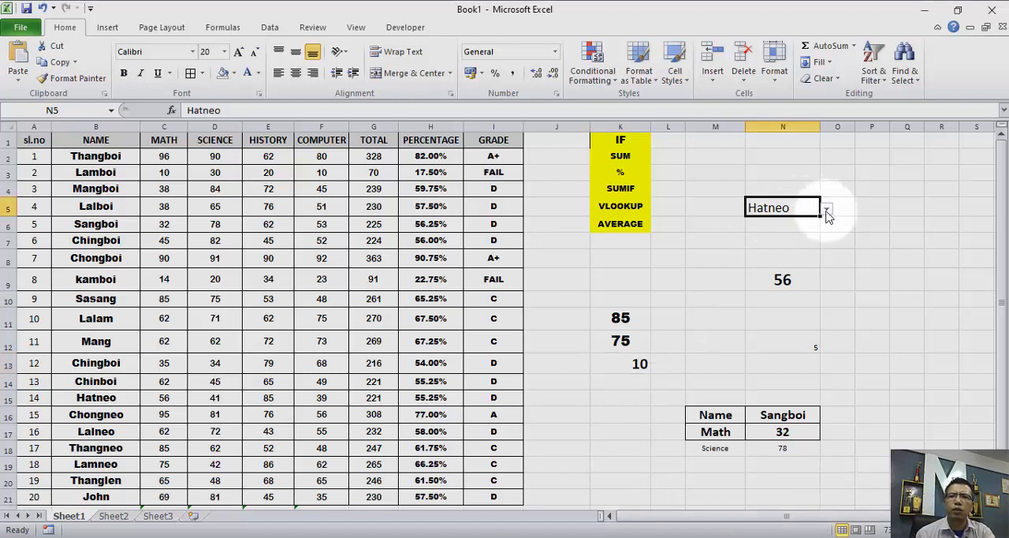
{"action": "left_click", "coordinate": [827, 209]}
{"action": "left_click", "coordinate": [796, 250]}
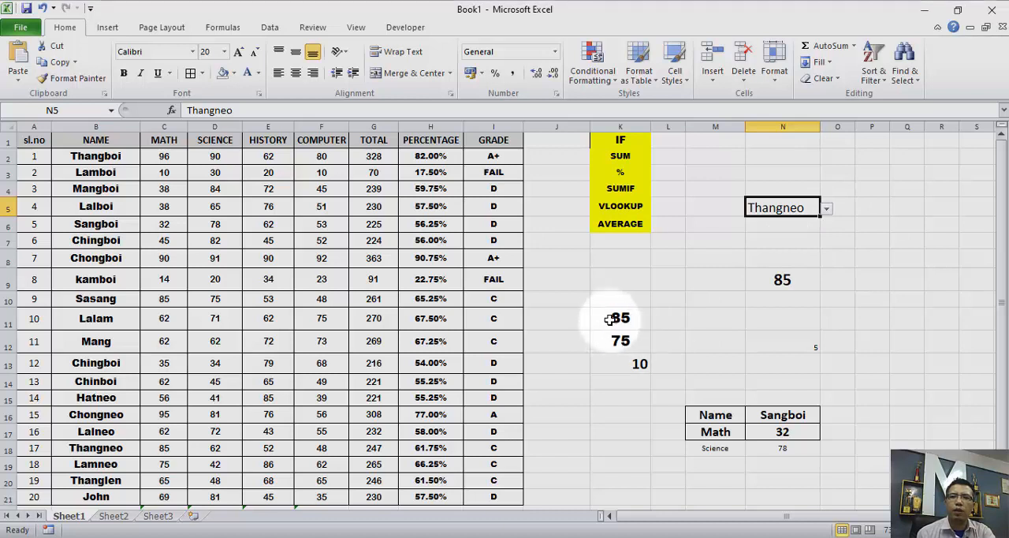
{"action": "left_click_drag", "start_coordinate": [611, 318], "coordinate": [620, 365]}
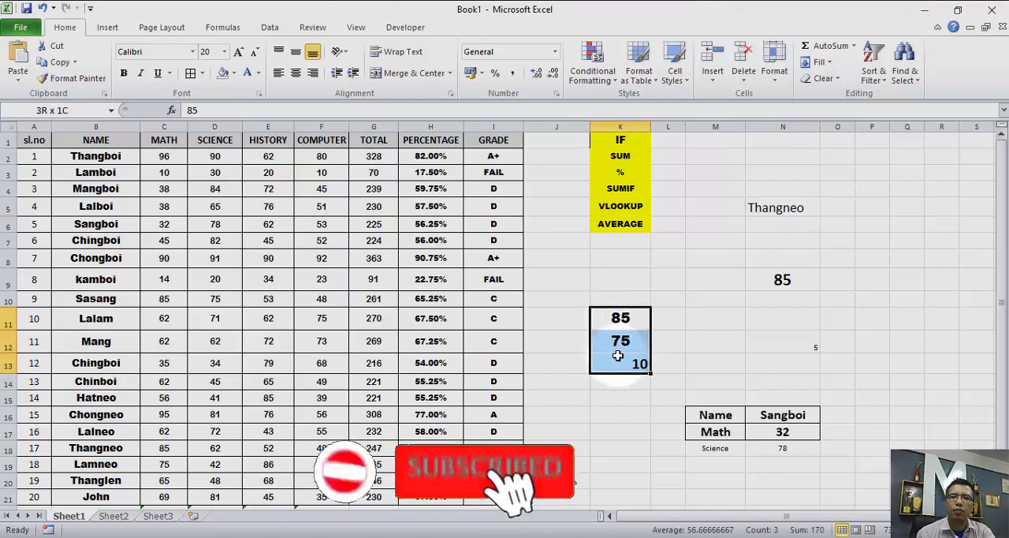